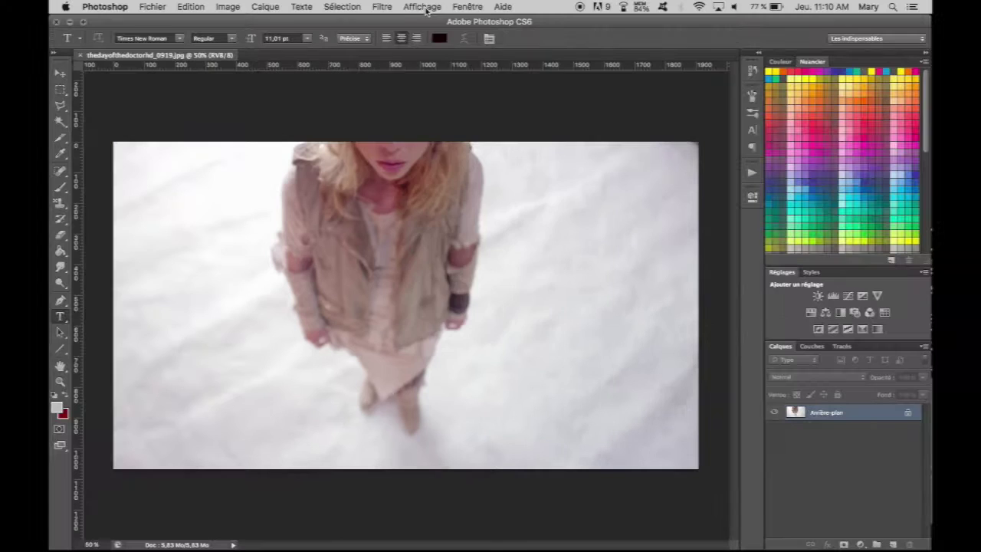
- Create a one-frame animation from the photo and unlock the background as Calque 0
left_click(422, 6)
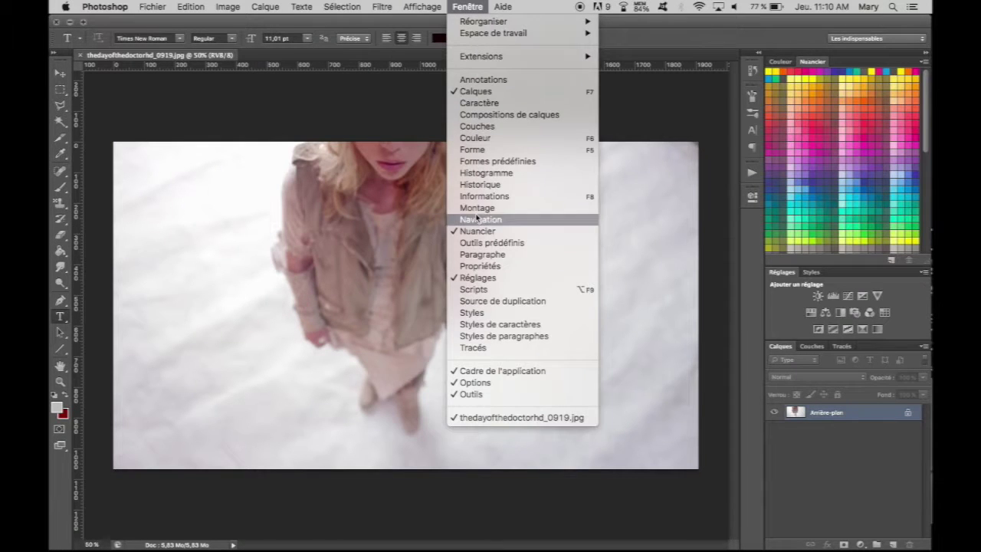
left_click(502, 209)
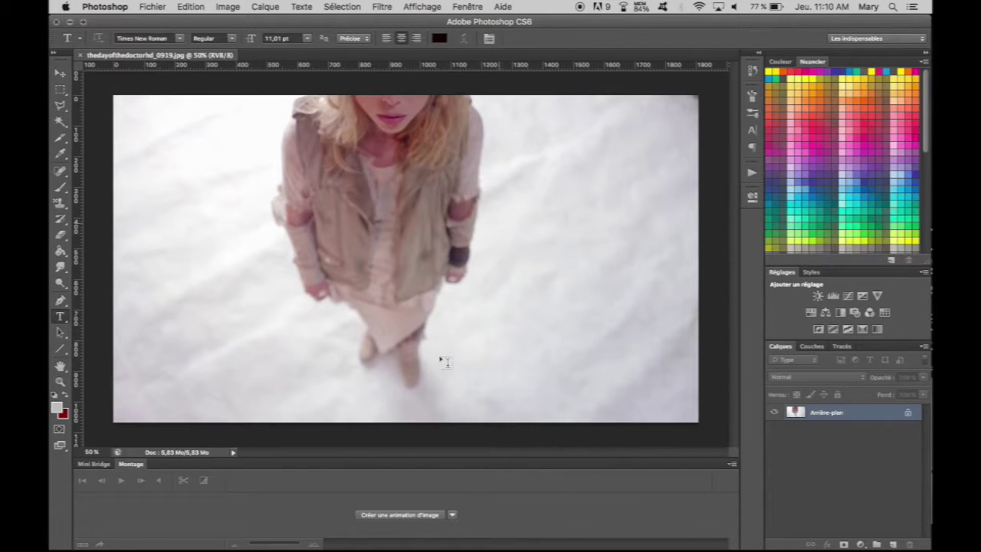
left_click(406, 515)
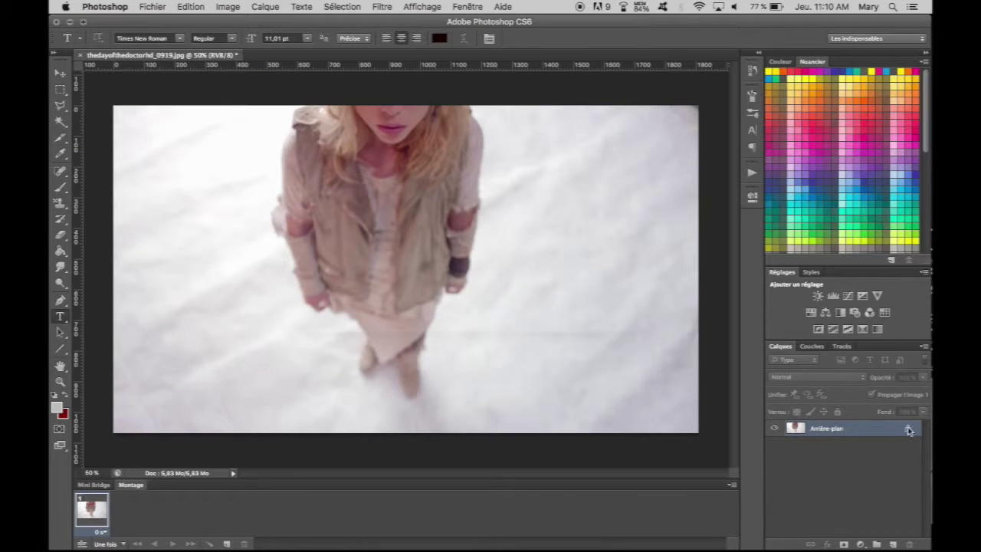
double_click(908, 430)
key("Return")
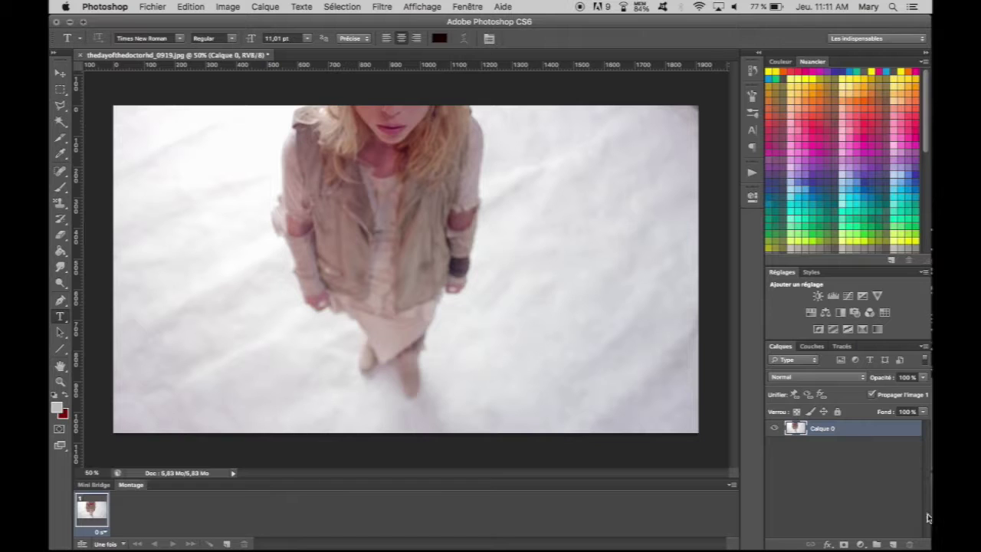
- Type 'Bad Wolf' over the photo and set it in the Athelas font
left_click(322, 259)
type("Bad Wolf")
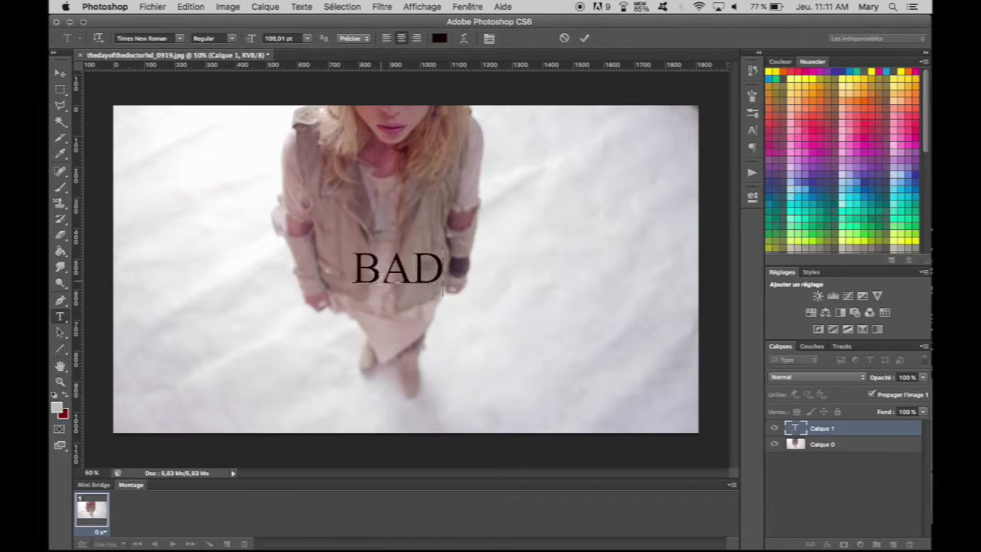
left_click(177, 39)
scroll(179, 153, "up", 10)
scroll(179, 122, "up", 10)
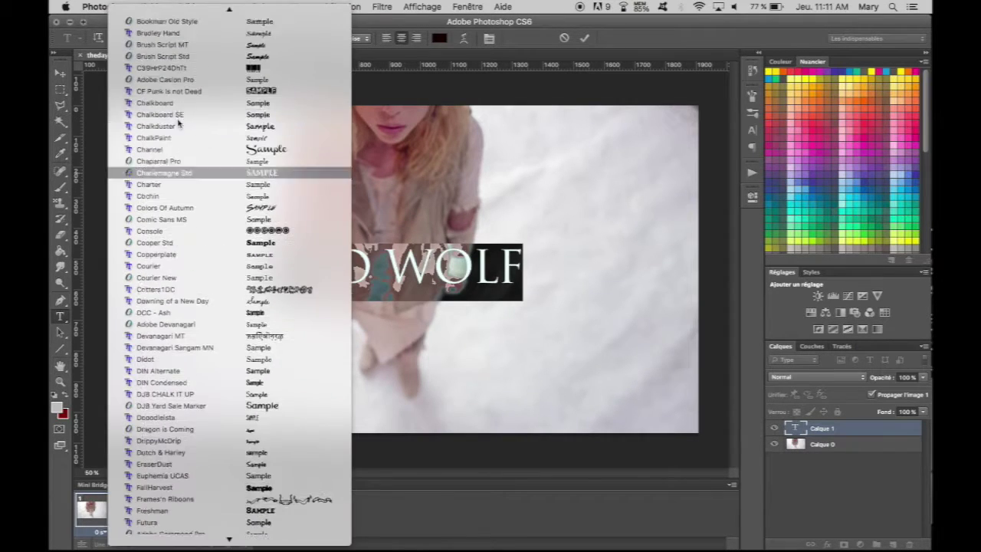
scroll(179, 122, "up", 15)
left_click(179, 46)
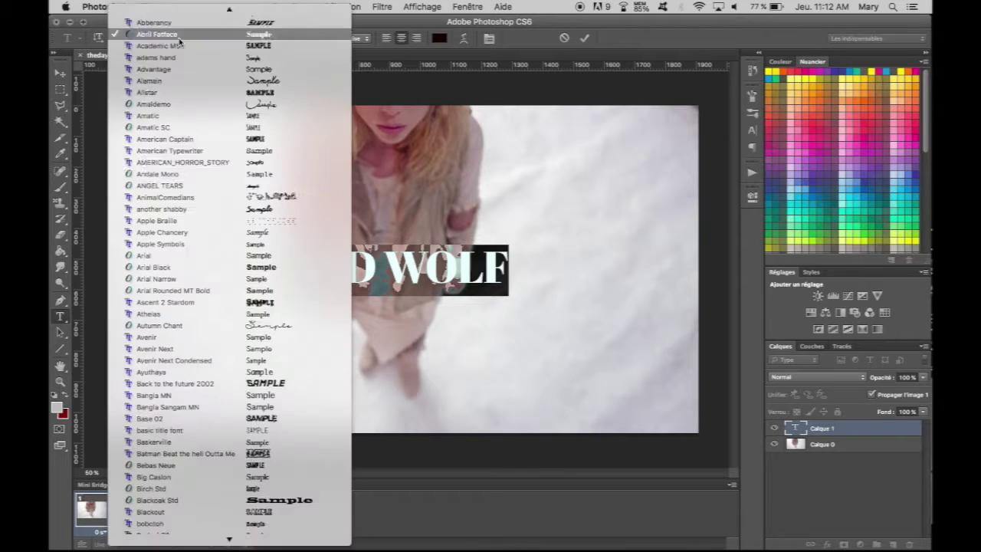
scroll(179, 42, "down", 4)
left_click(178, 174)
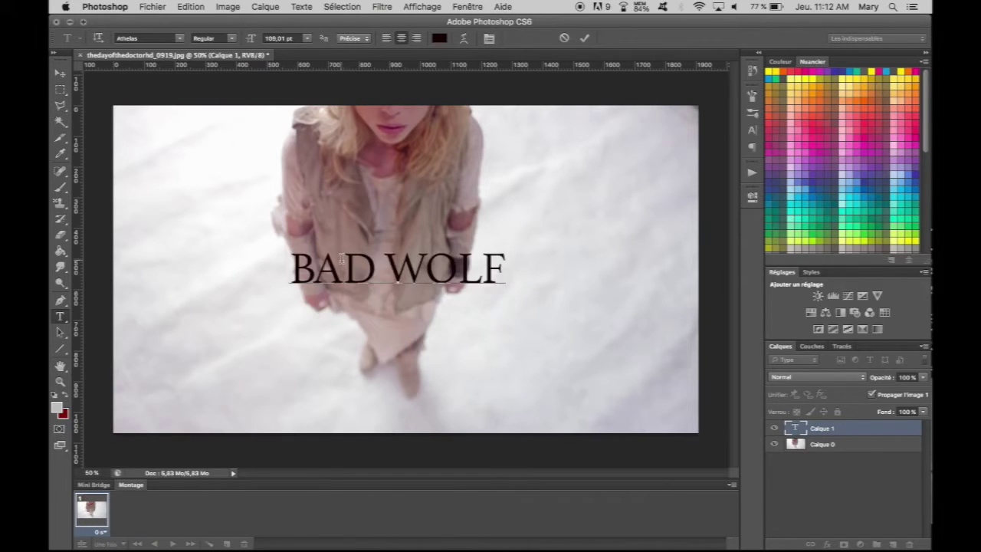
- Widen the tracking of the BAD WOLF letters and commit the text
left_click(754, 133)
left_click_drag(646, 132, 656, 131)
left_click(584, 38)
key("v")
key("ctrl+a")
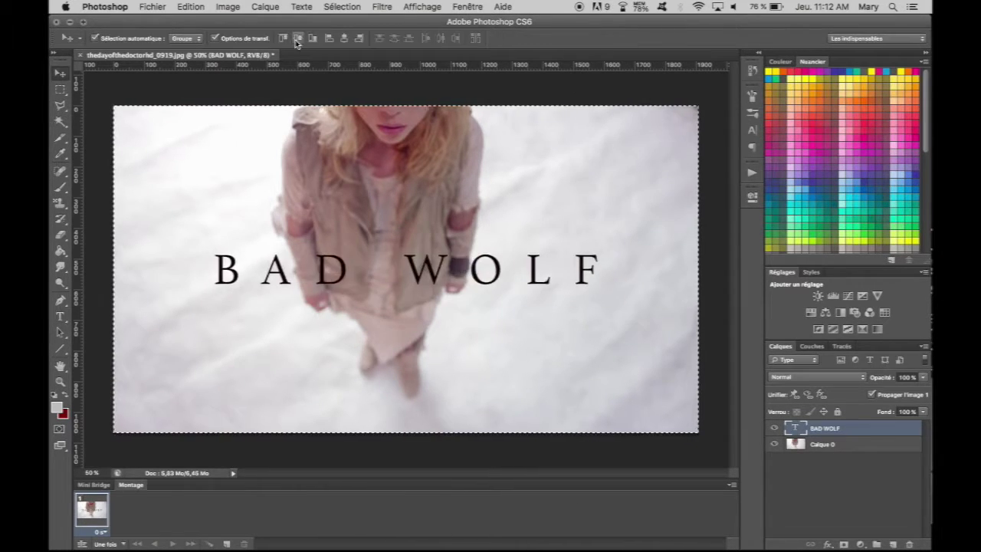
key("t")
- Recolour the BAD WOLF text pale blue
left_click(439, 38)
left_click_drag(723, 192, 728, 113)
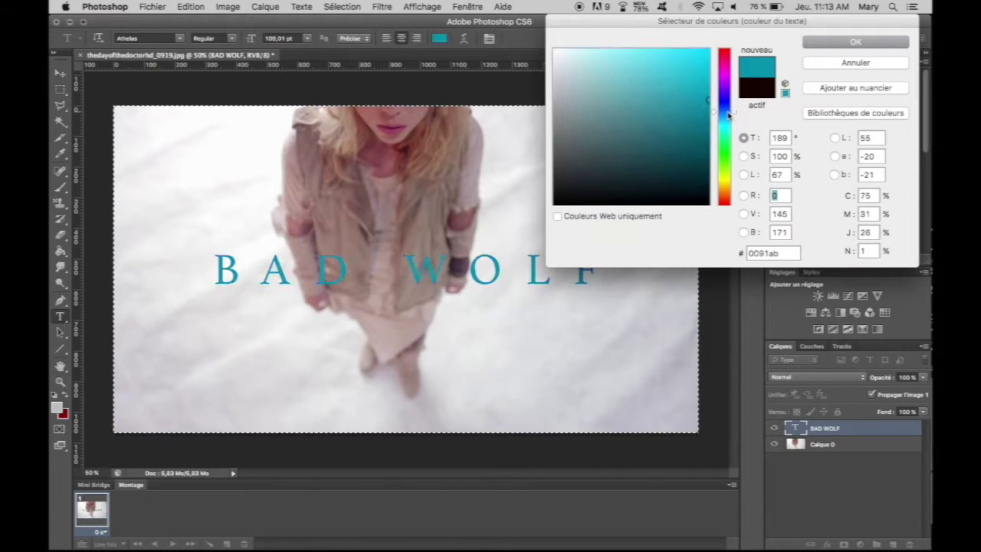
left_click(591, 70)
key("Return")
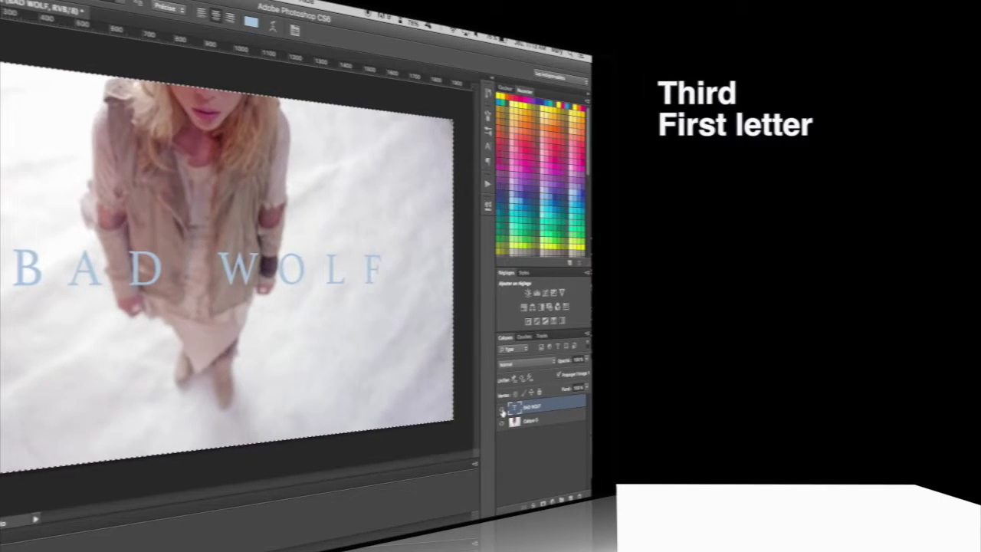
- Hide the BAD WOLF text layer
left_click(503, 408)
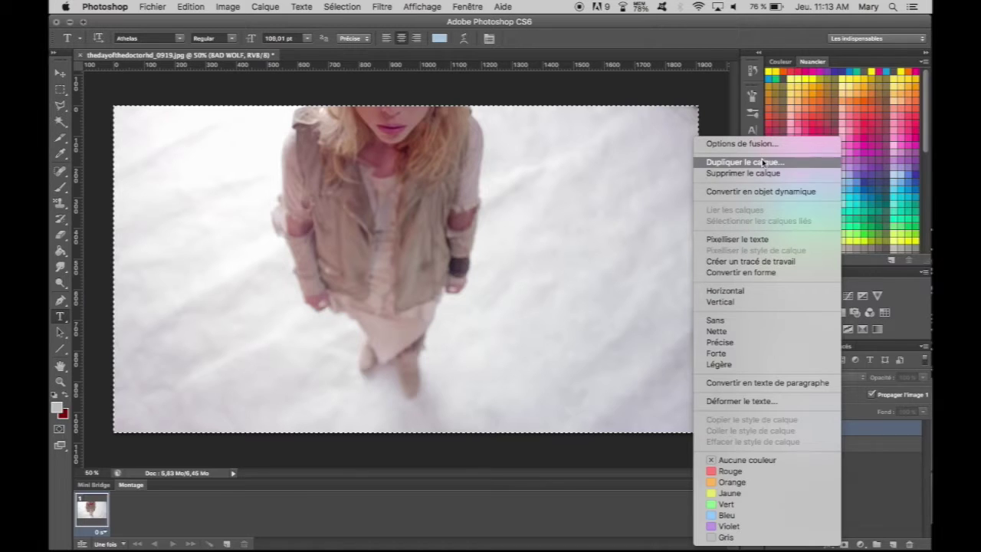
- Duplicate the BAD WOLF text layer and make the copy visible
left_click(736, 163)
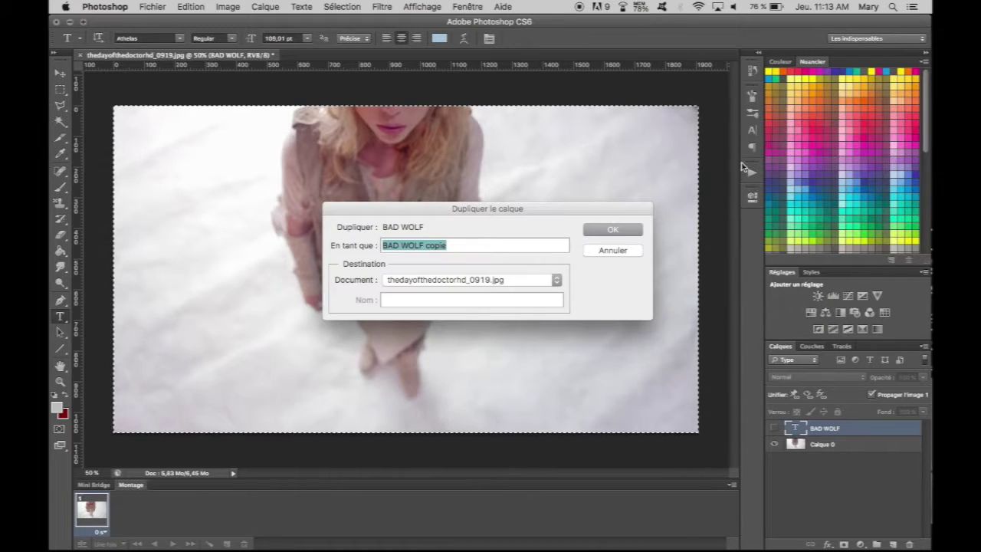
key("Return")
left_click(774, 428)
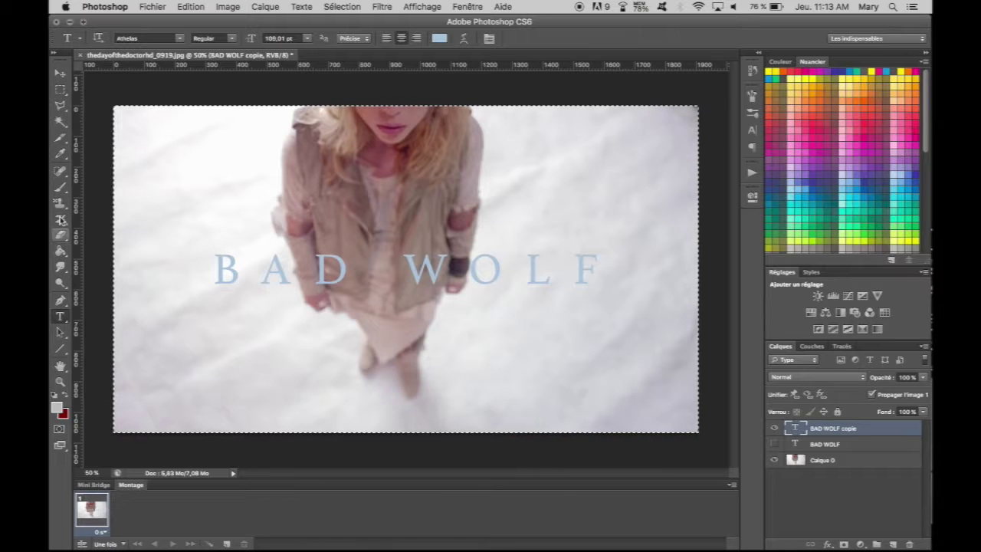
- Change the copy's text to a single W, then hide it
left_click(262, 270)
left_click_drag(241, 269, 631, 283)
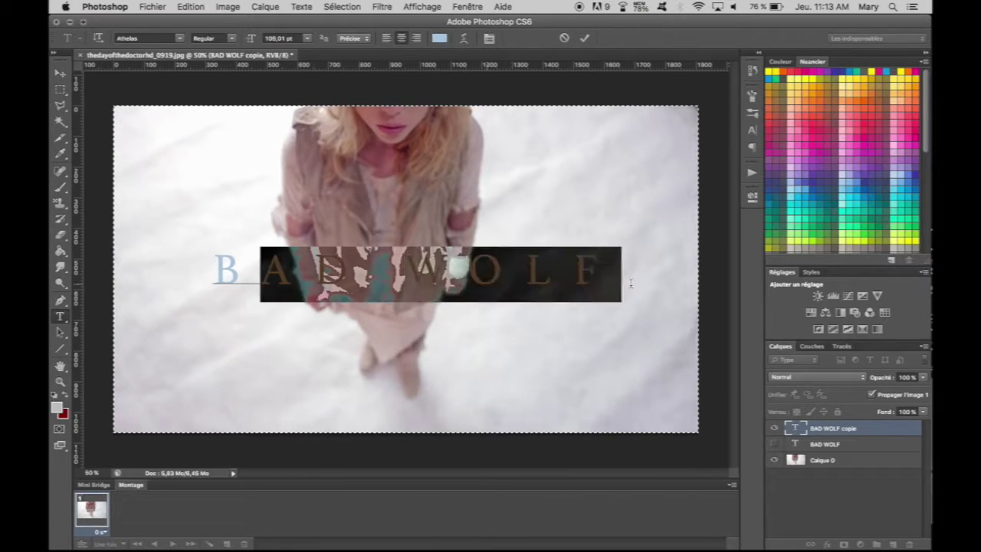
key("BackSpace")
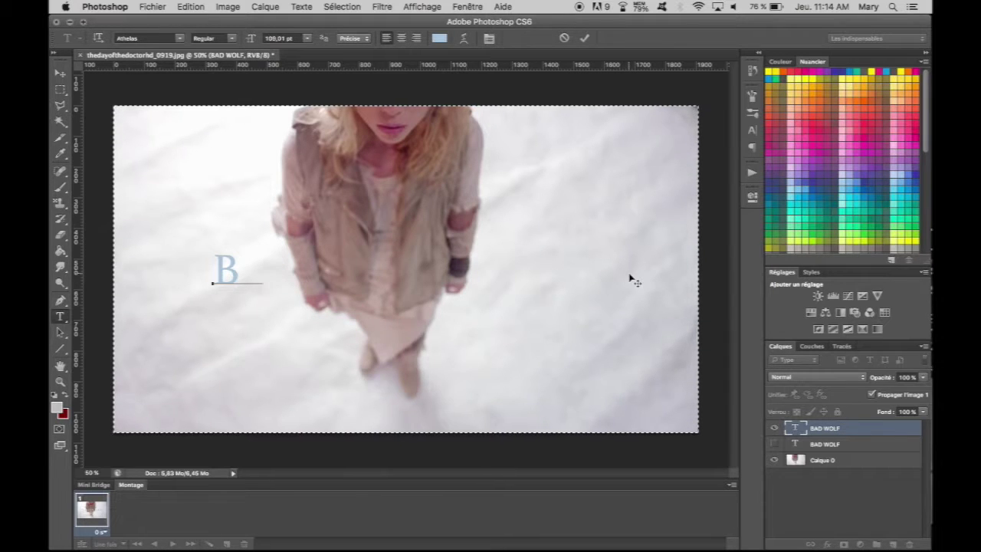
key("BackSpace")
type("W")
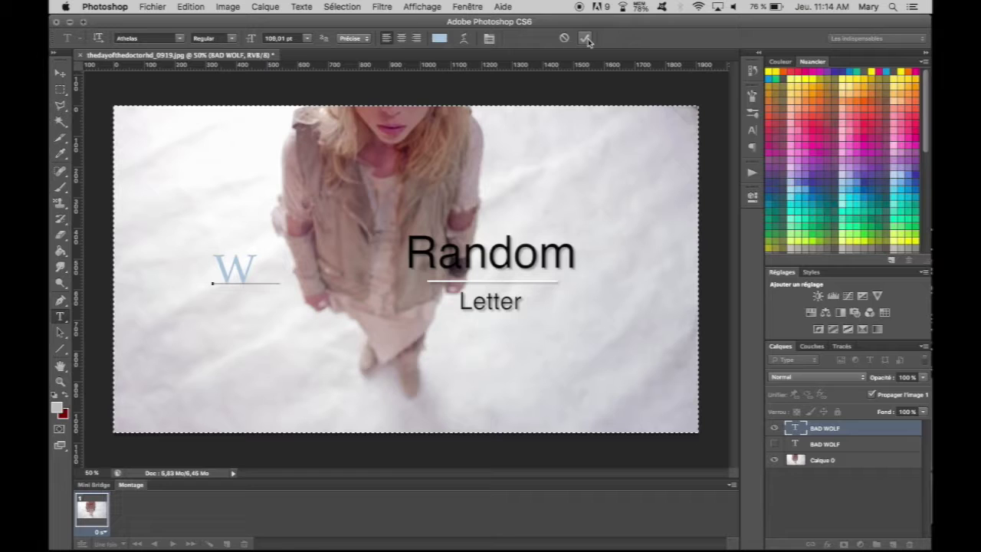
left_click(585, 38)
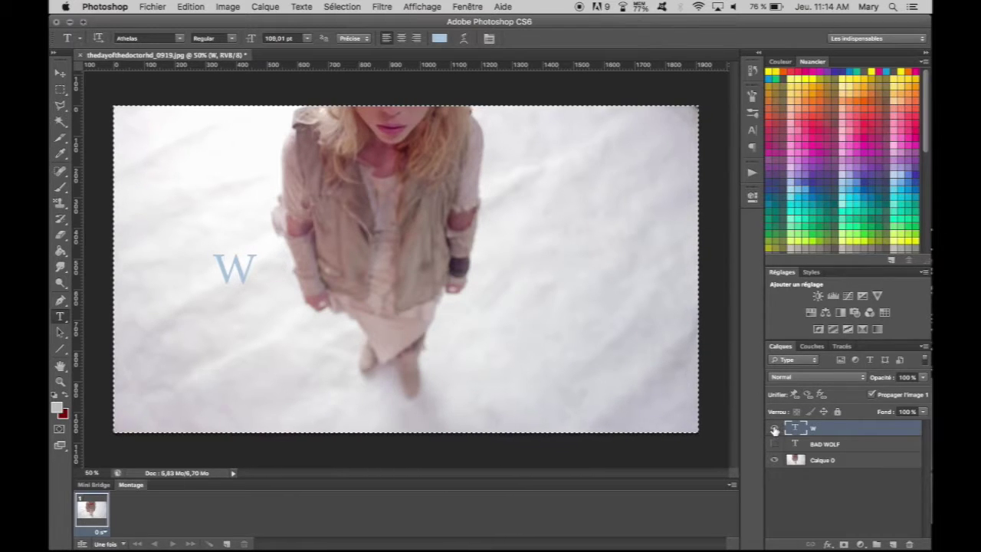
left_click(774, 429)
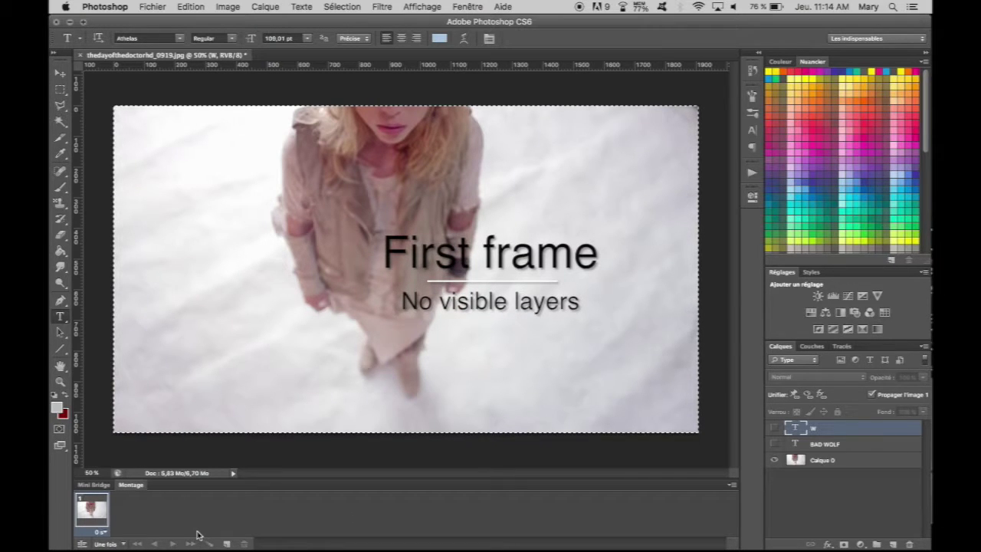
- Add frame 2 showing W, and duplicate W as a hidden 'W copie' layer
left_click(226, 544)
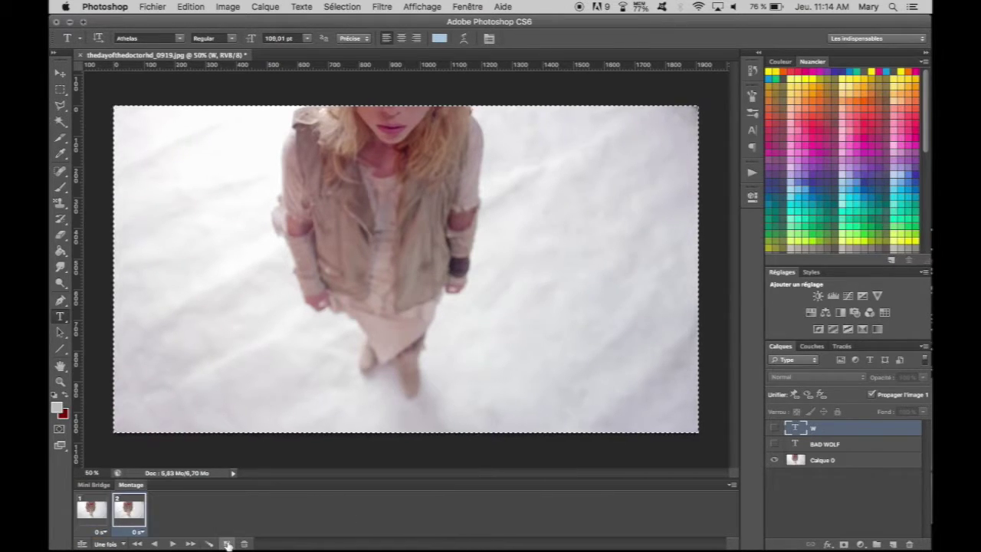
left_click(773, 429)
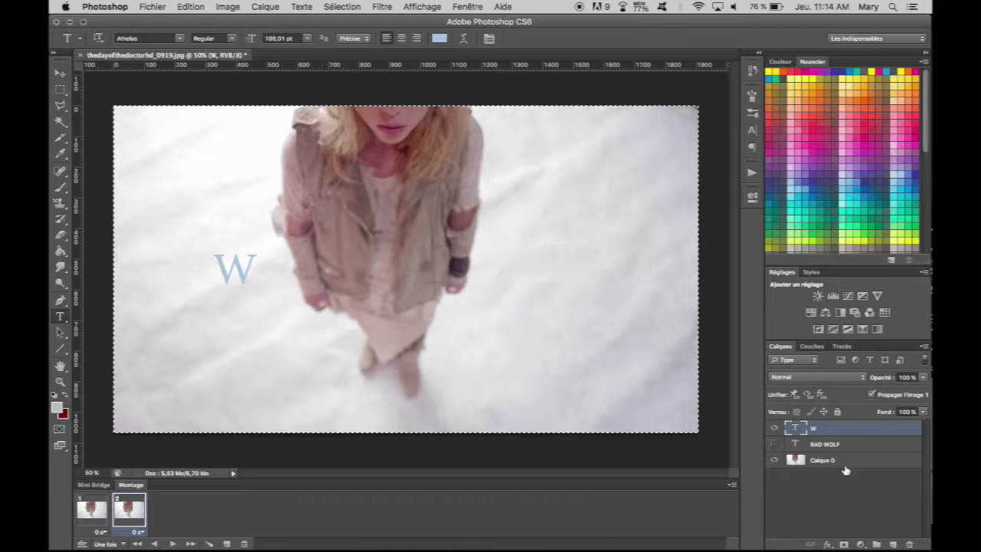
right_click(836, 428)
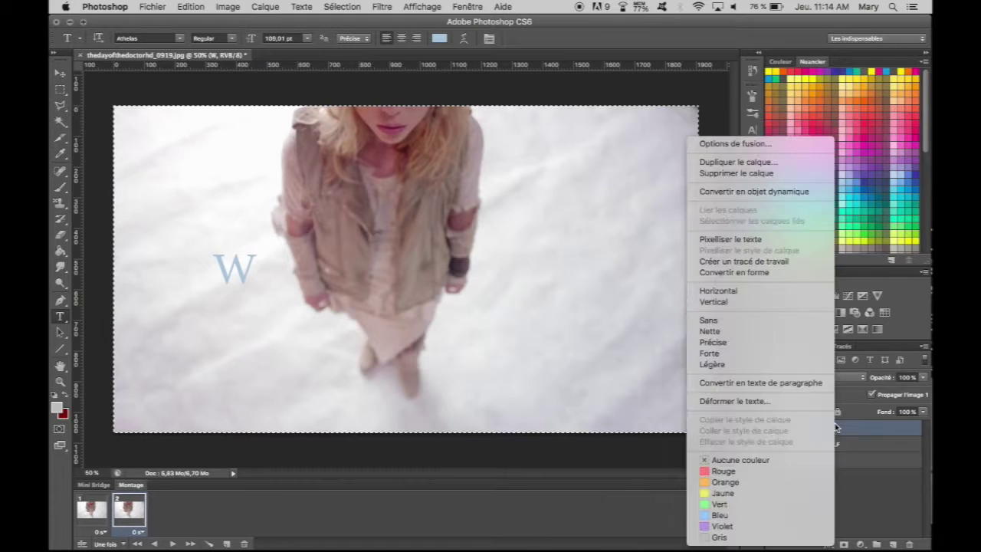
left_click(749, 162)
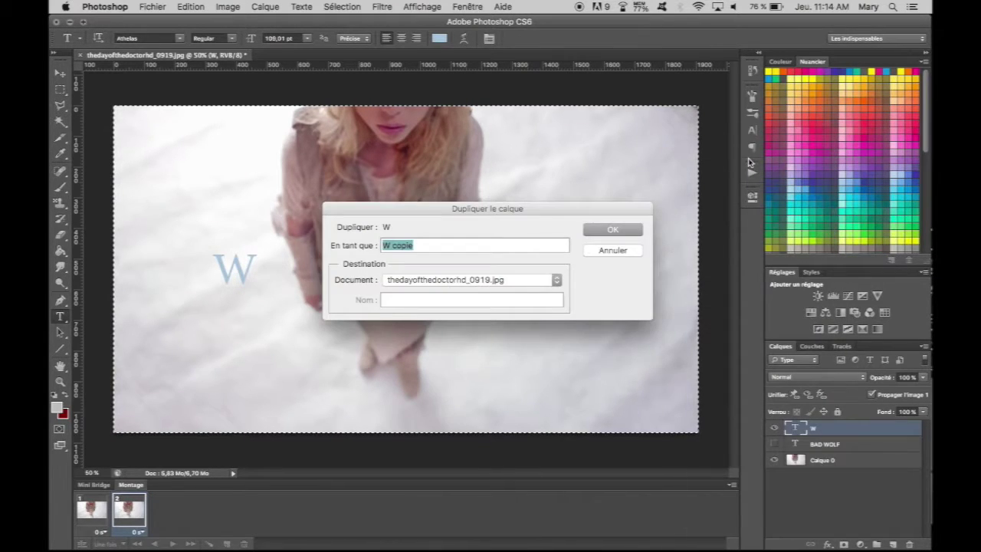
left_click(628, 232)
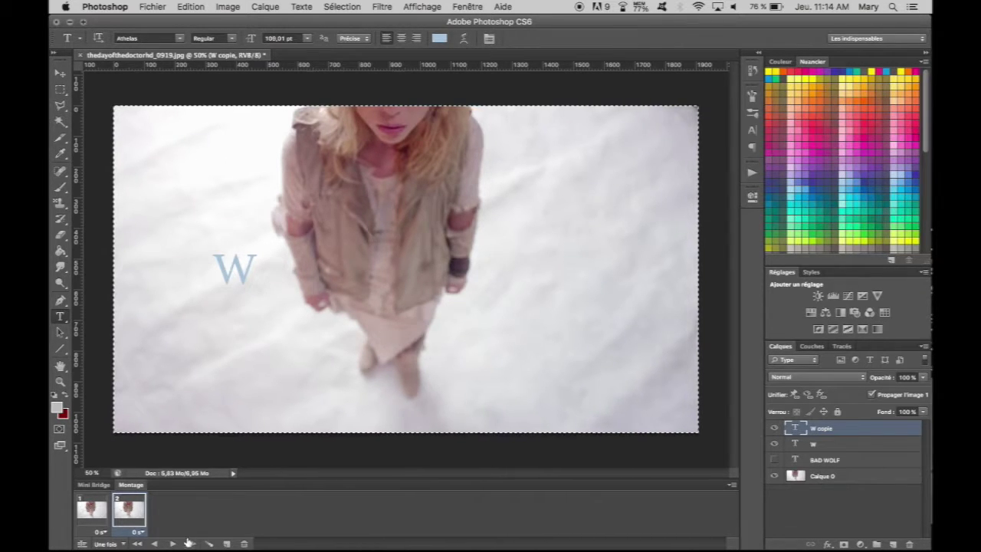
left_click(775, 430)
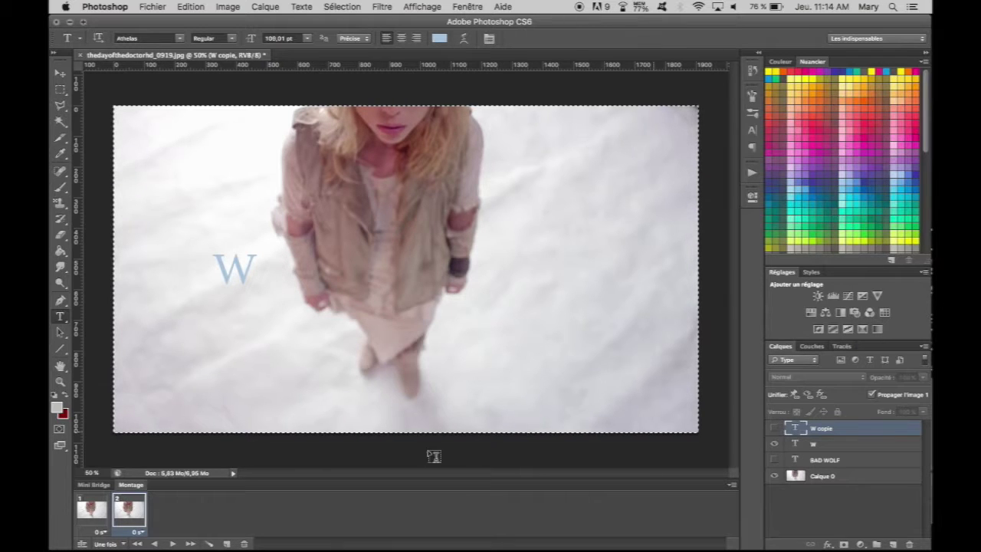
- Add frame 3 showing 'W copie' instead of W, and begin editing its letter
left_click(227, 544)
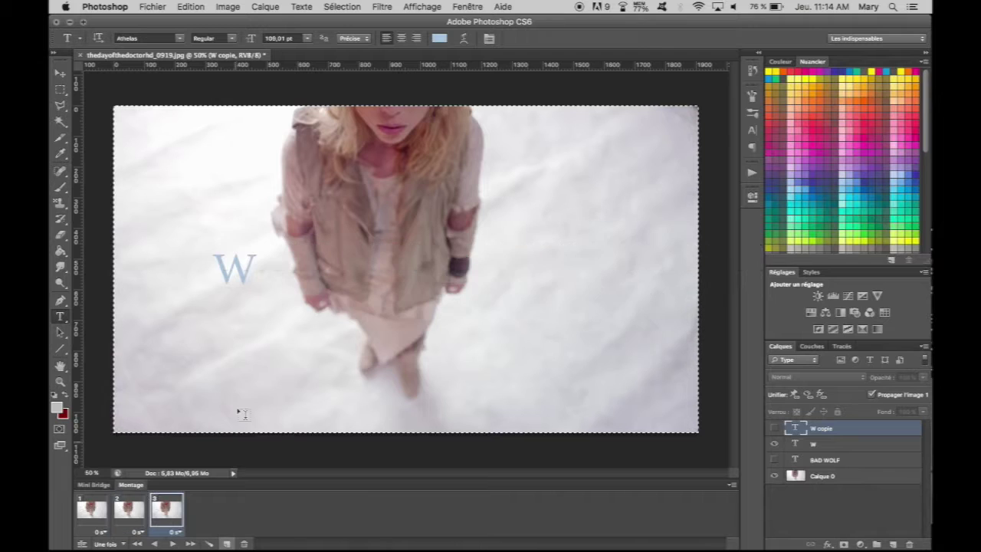
double_click(235, 272)
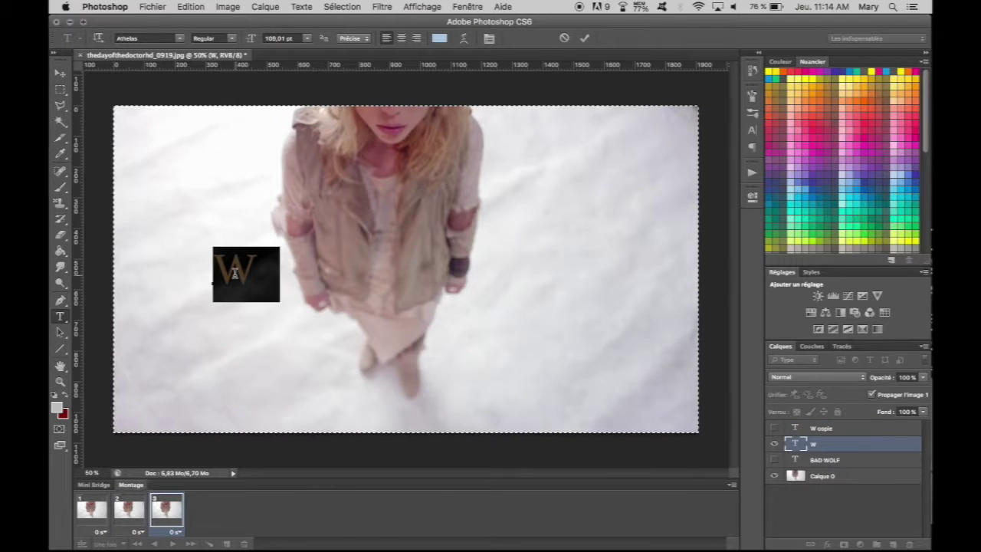
key("ctrl+Return")
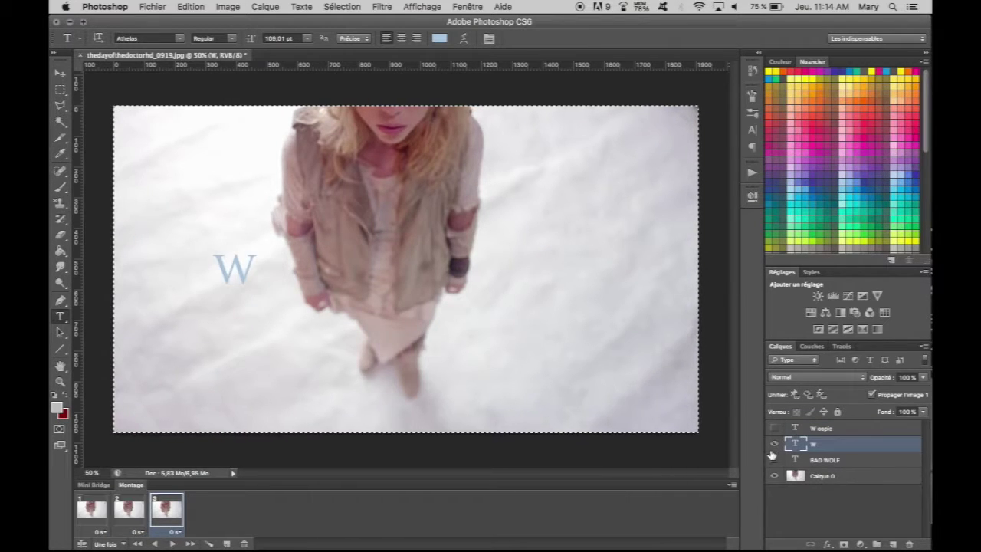
left_click(774, 444)
left_click(837, 429)
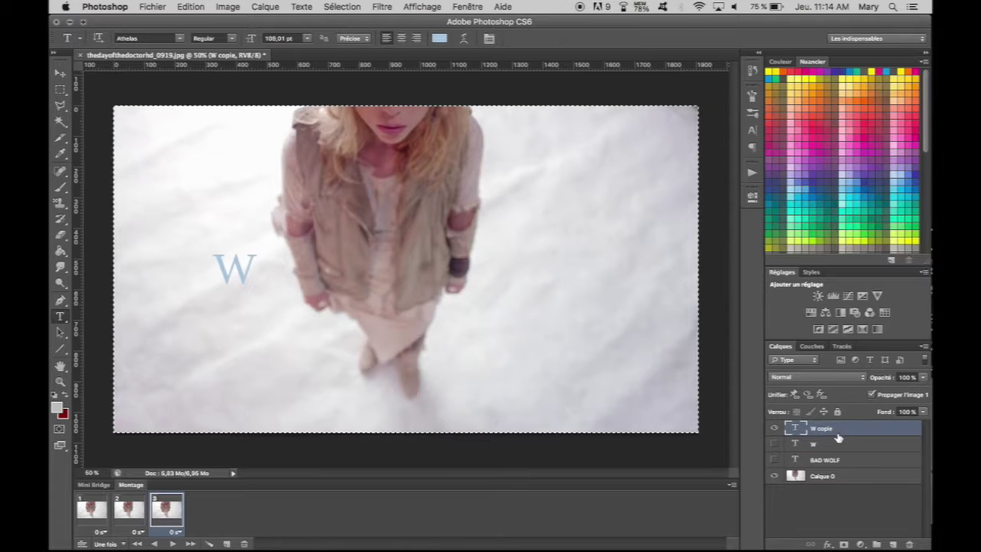
double_click(238, 274)
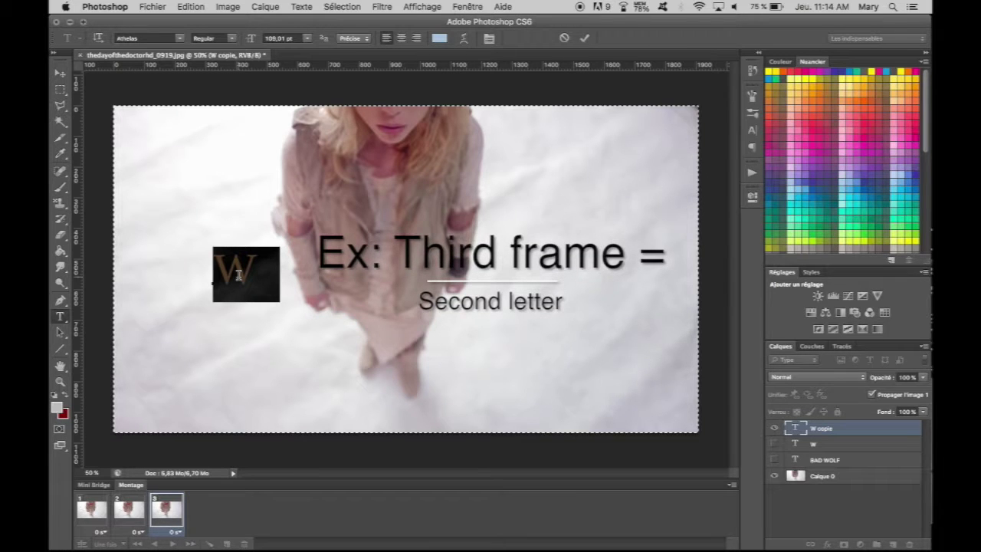
- Change the copied letter to Y and add a fourth frame
type("Y")
left_click(584, 38)
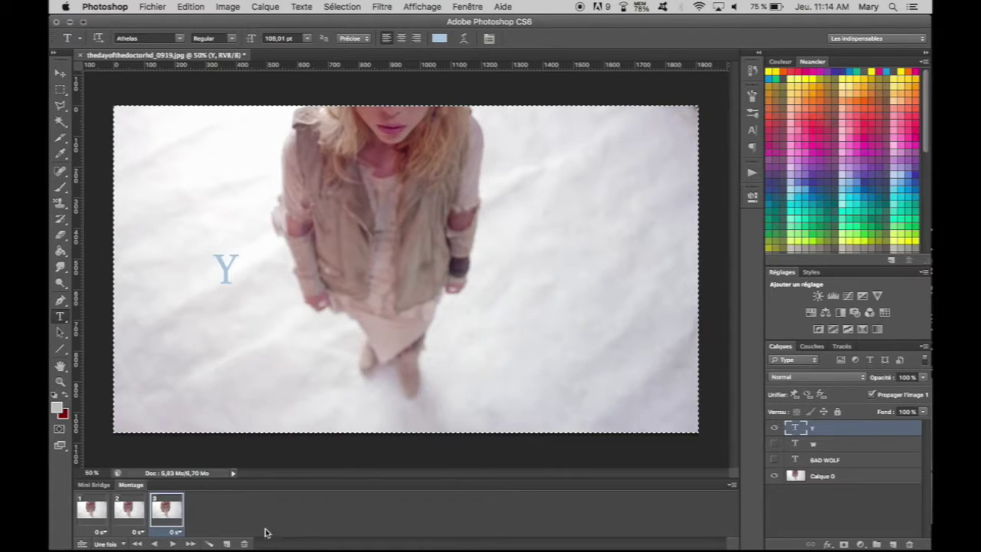
left_click(225, 544)
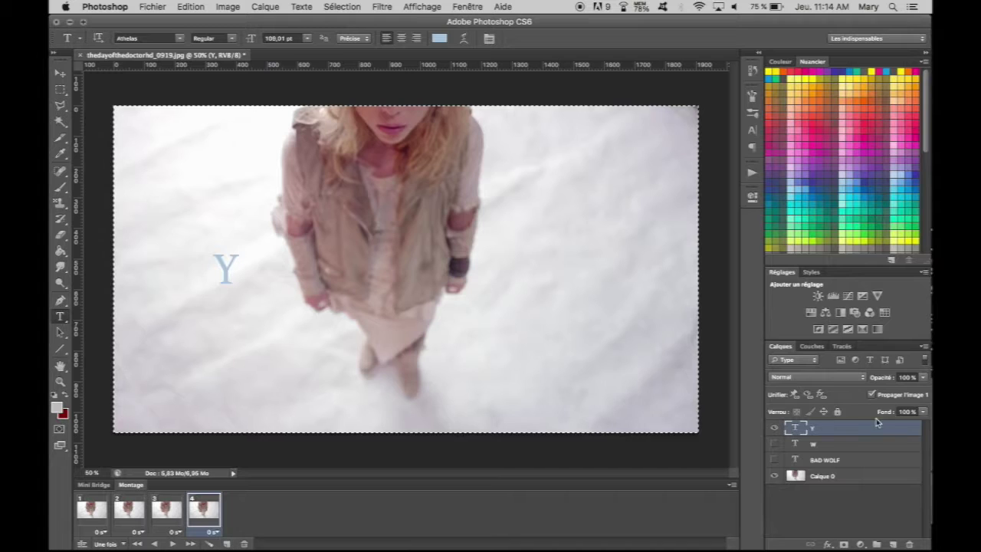
- Duplicate the Y layer and change the copy's letter to F
right_click(860, 437)
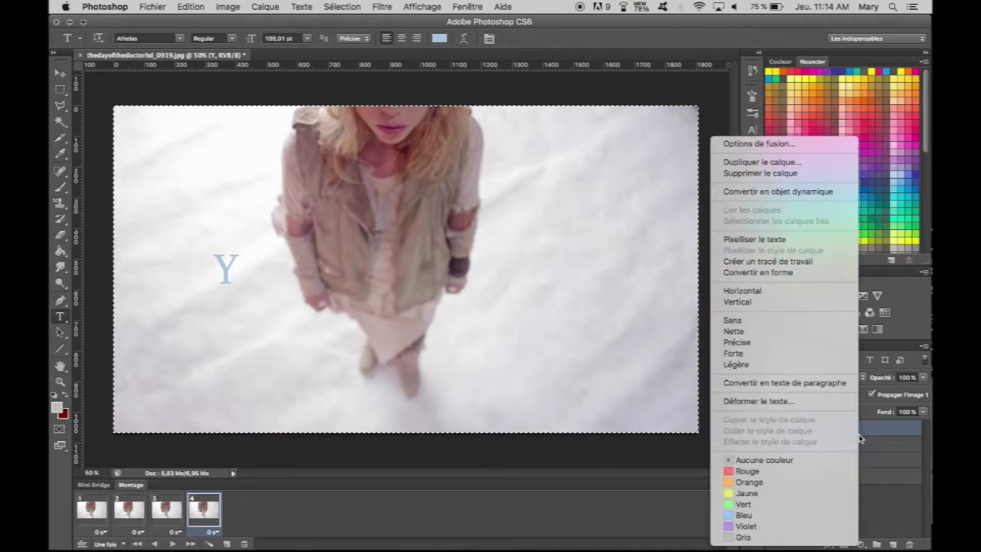
left_click(782, 162)
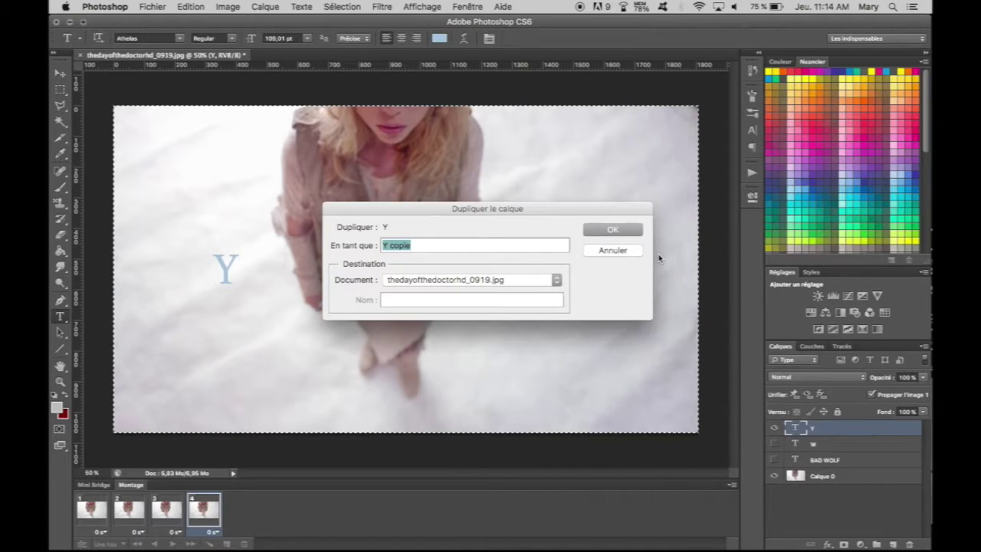
key("Return")
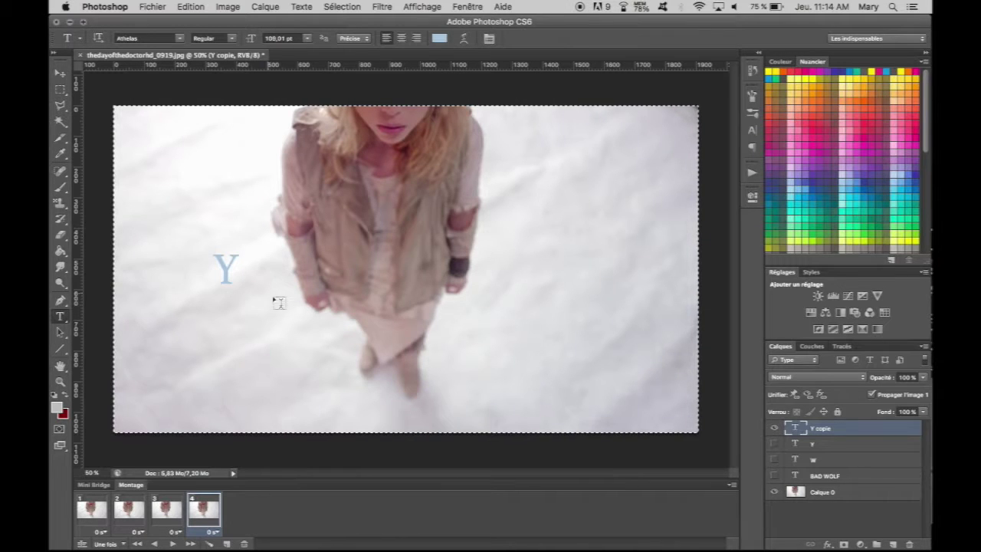
double_click(233, 276)
type("F")
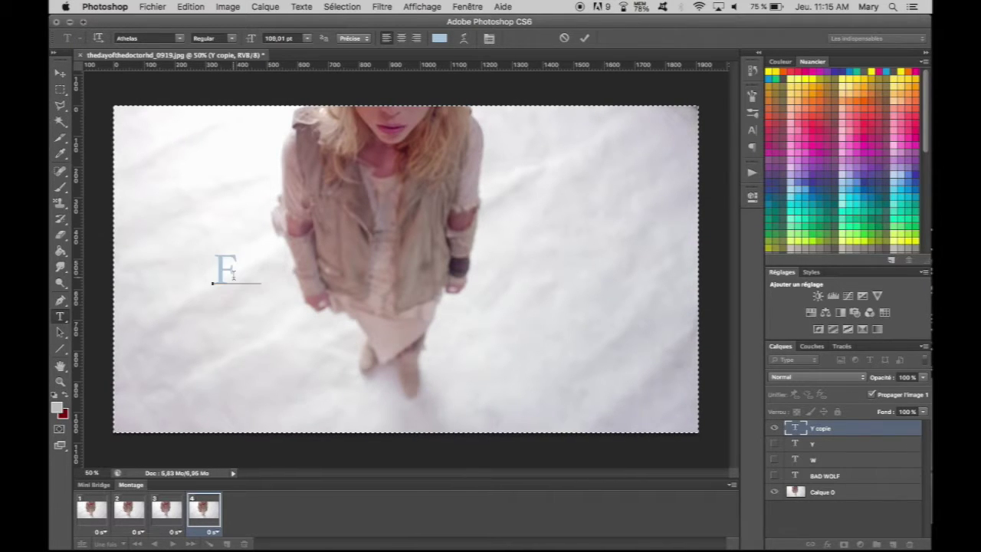
left_click(584, 38)
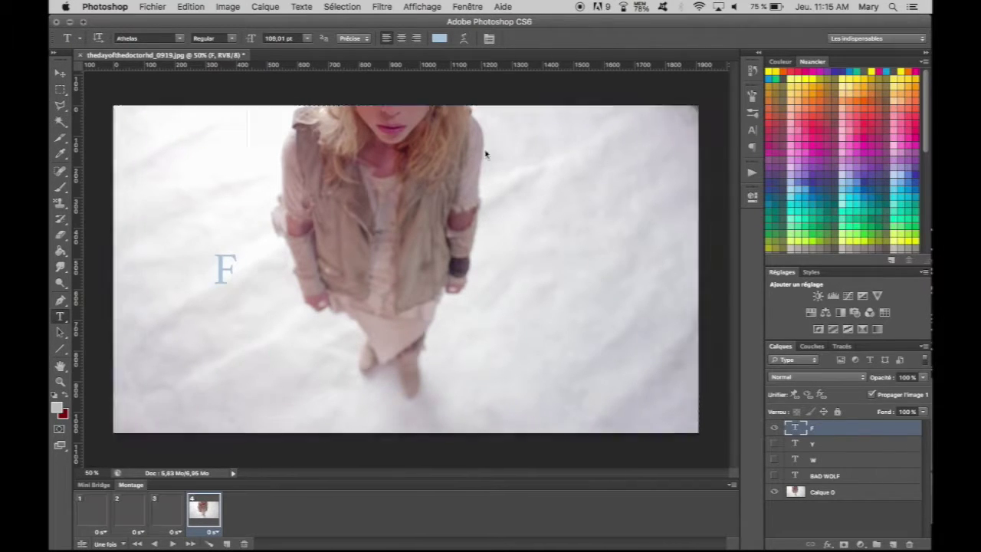
- On a new fifth frame, duplicate the F layer, hide F, and change the copy to B
left_click(227, 544)
right_click(830, 429)
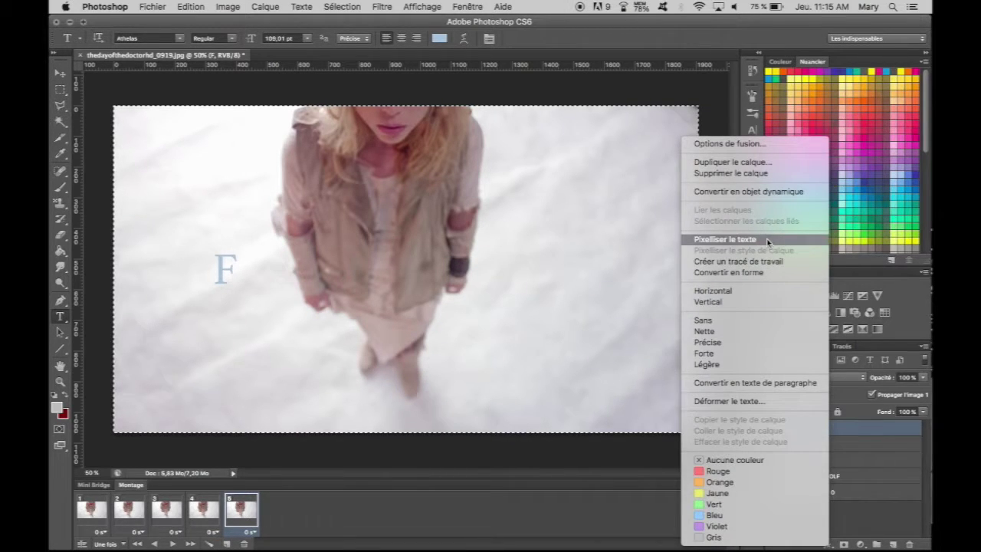
left_click(777, 161)
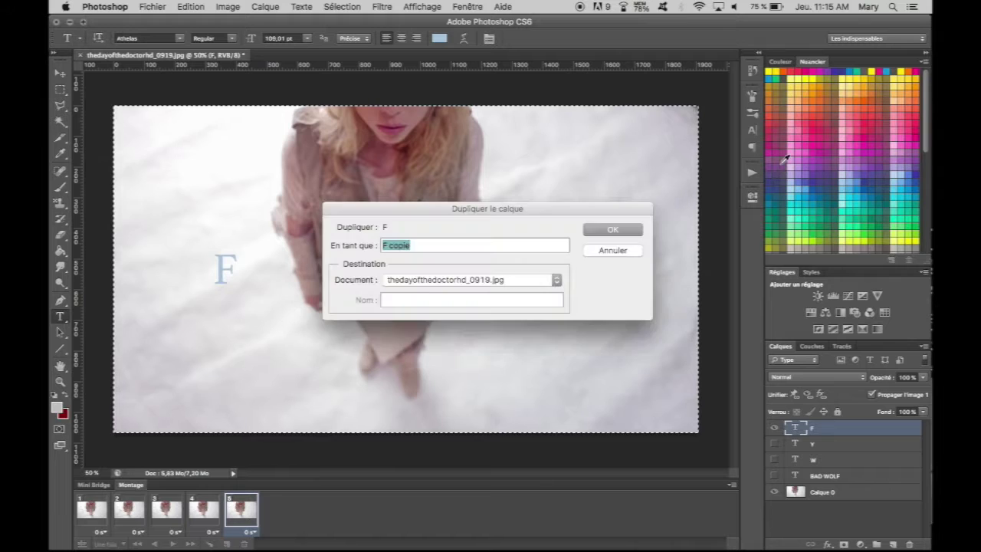
key("Return")
left_click(774, 443)
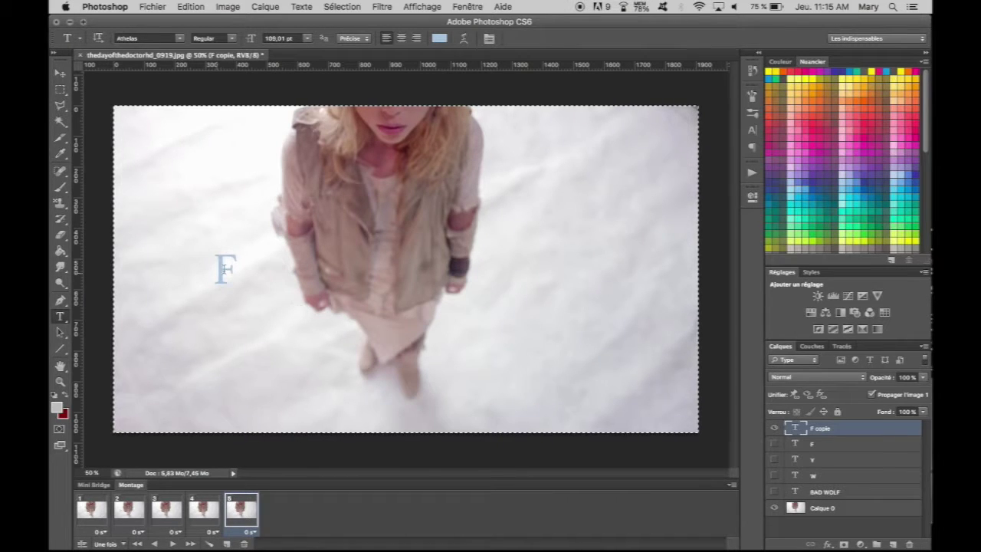
double_click(223, 268)
type("B")
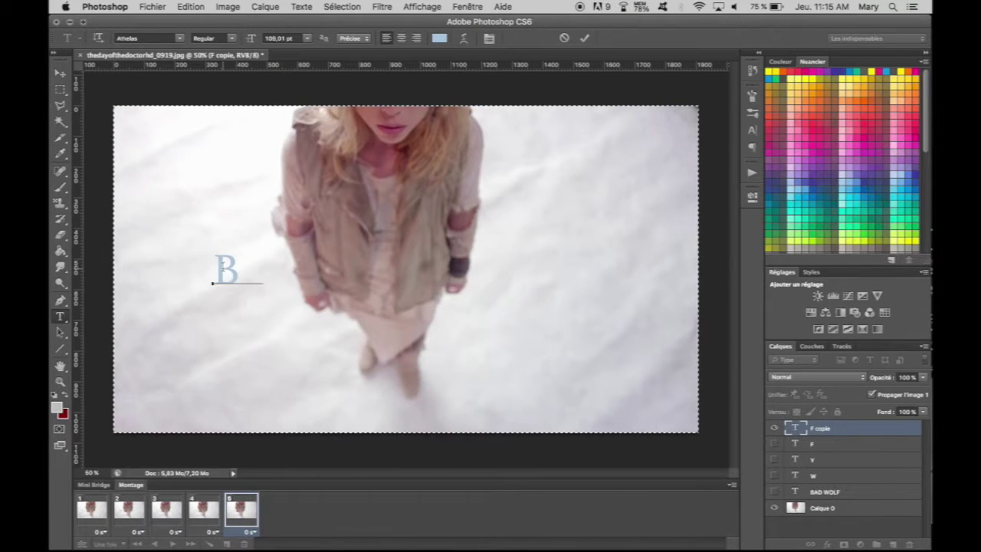
left_click(585, 39)
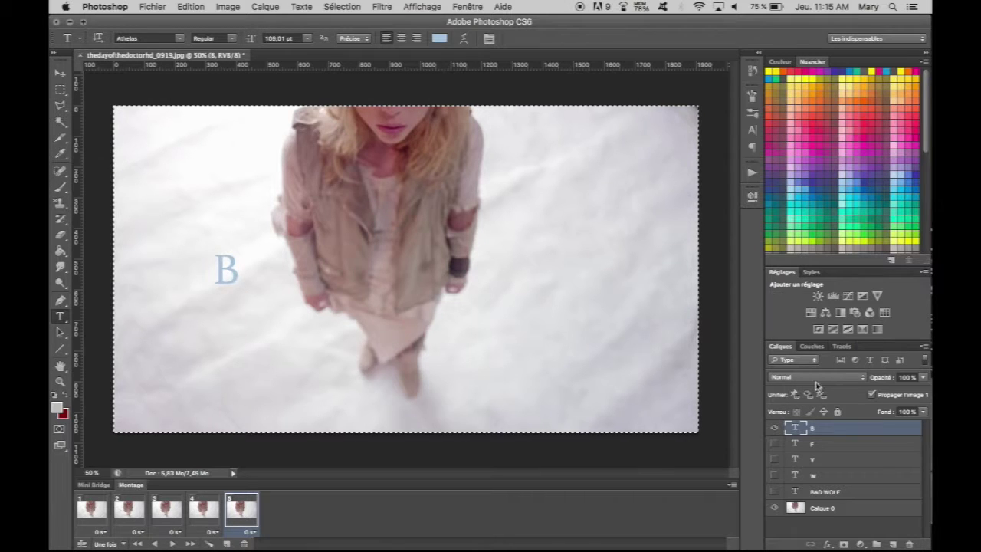
- Create a new layer group named B
left_click(878, 544)
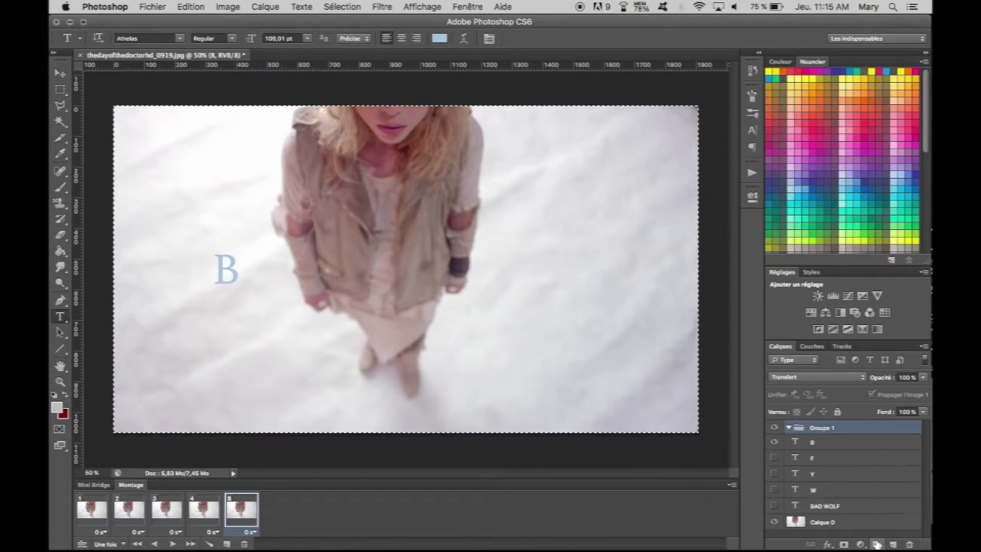
double_click(817, 428)
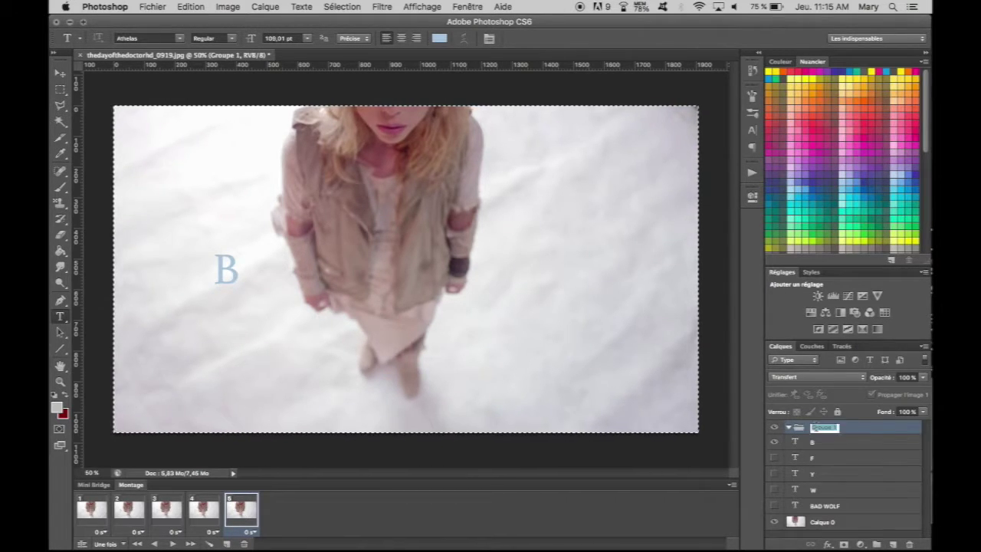
type("B")
key("Return")
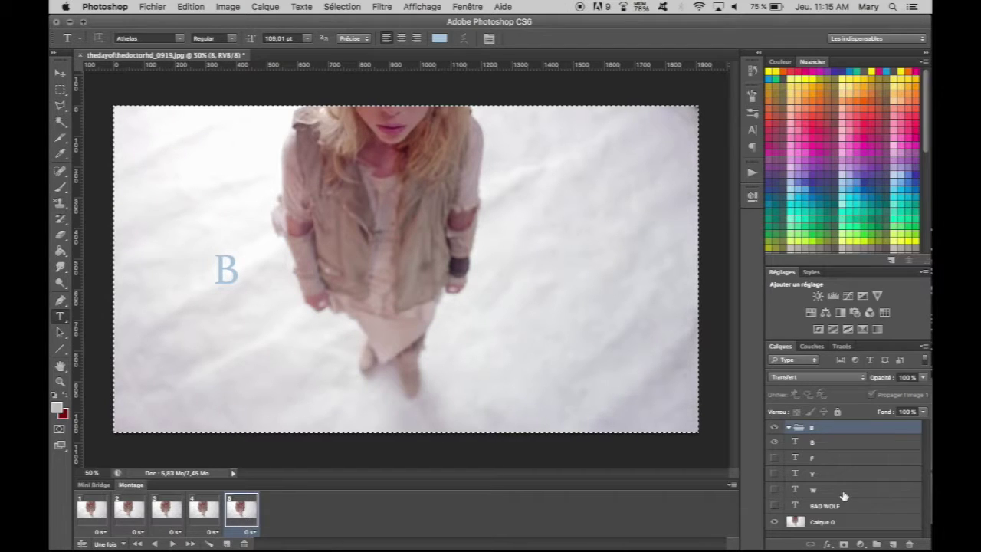
- Move the W, Y, F and B letter layers into group B and collapse it
left_click(843, 493)
left_click(832, 444, "shift")
left_click_drag(832, 445, 816, 434)
left_click(790, 427)
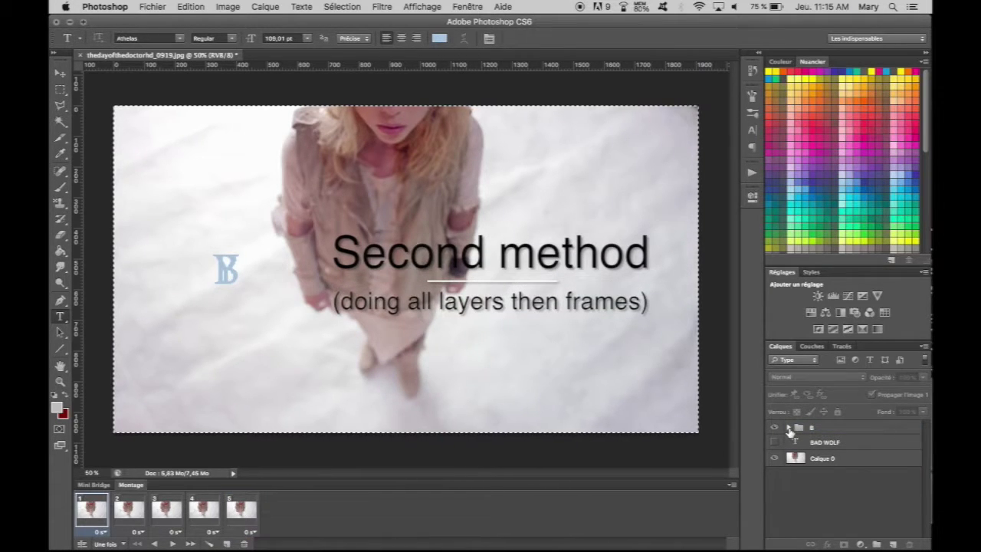
- Hide every letter layer and group B on frame 1
left_click(789, 427)
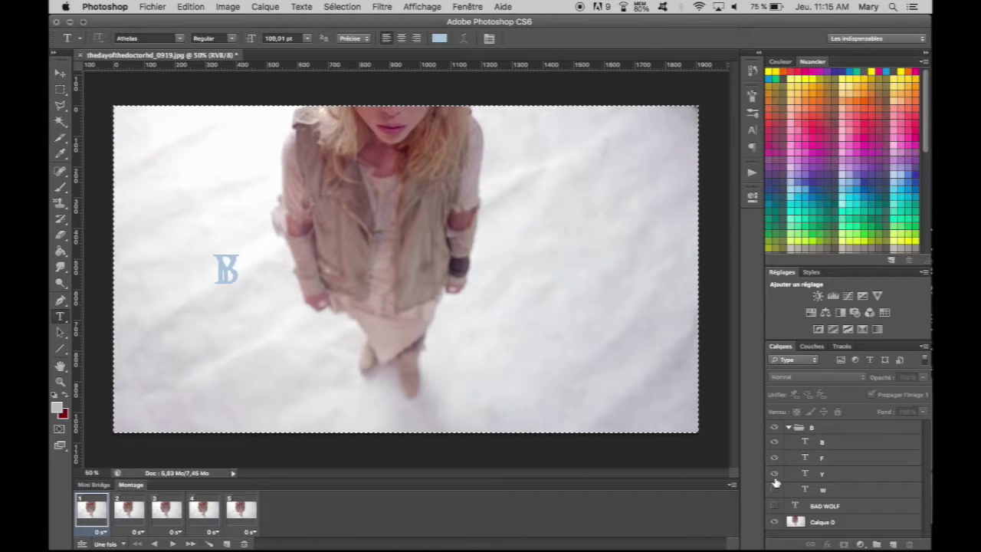
left_click(774, 474)
left_click(774, 458)
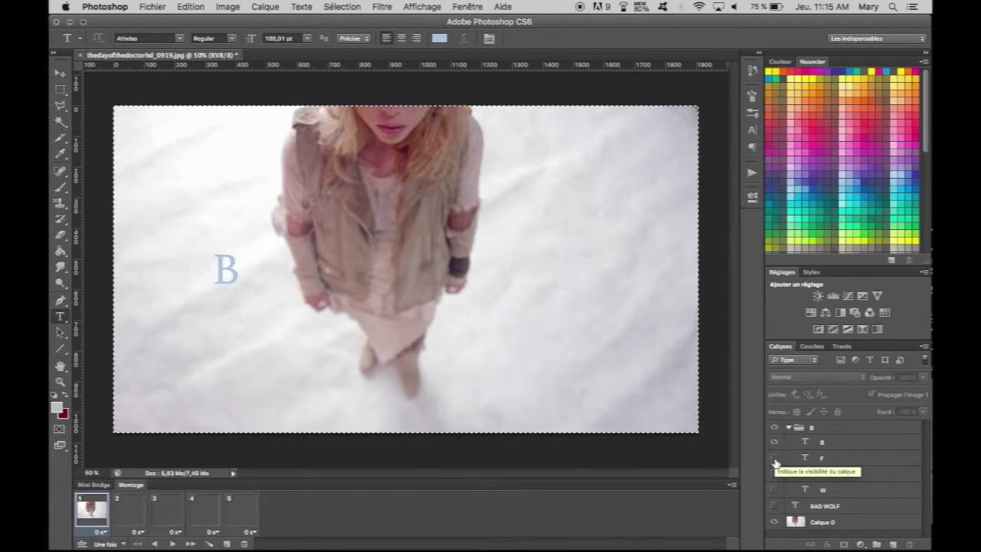
left_click(774, 443)
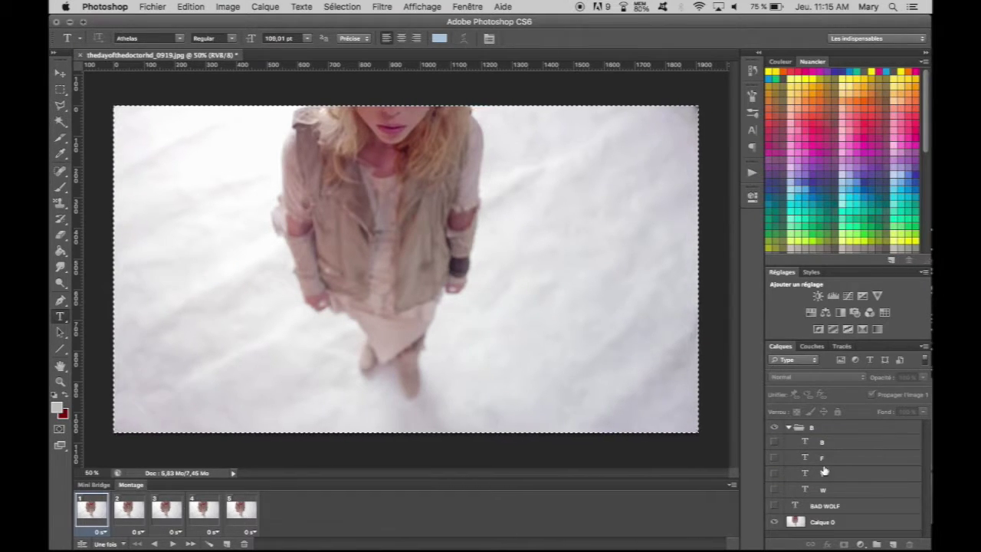
left_click(775, 428)
- Show W on frame 2, Y on frame 3, F on frame 4, B on frame 5
left_click(130, 510)
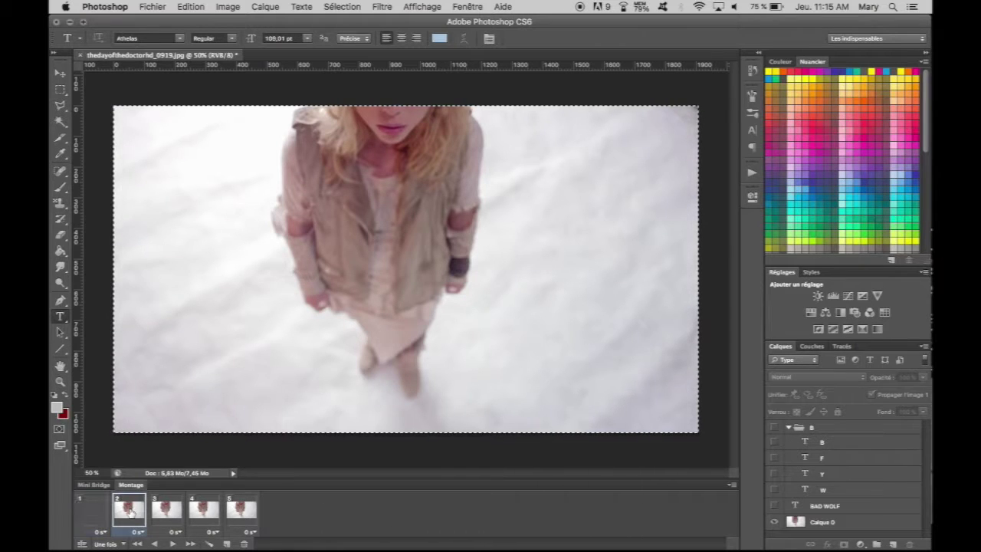
left_click(775, 491)
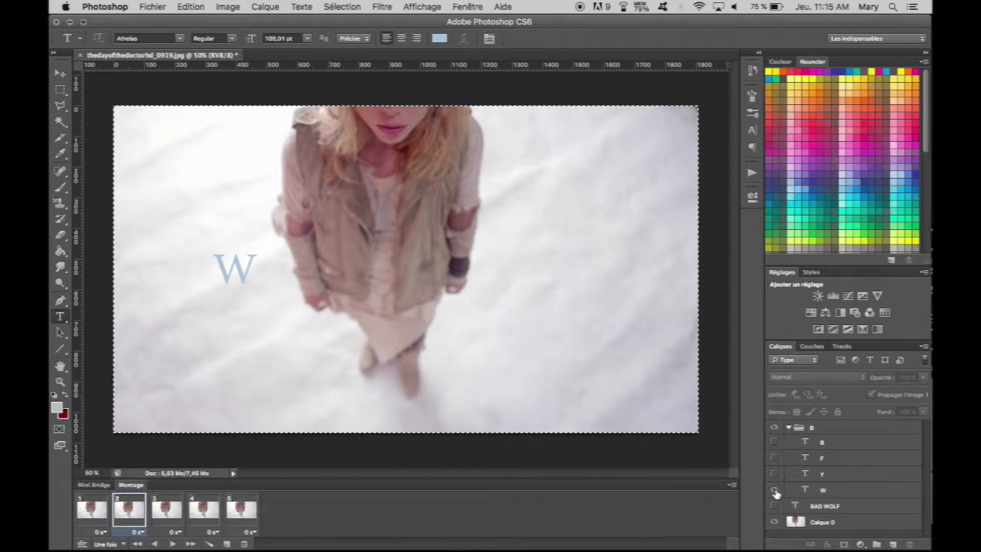
left_click(170, 512)
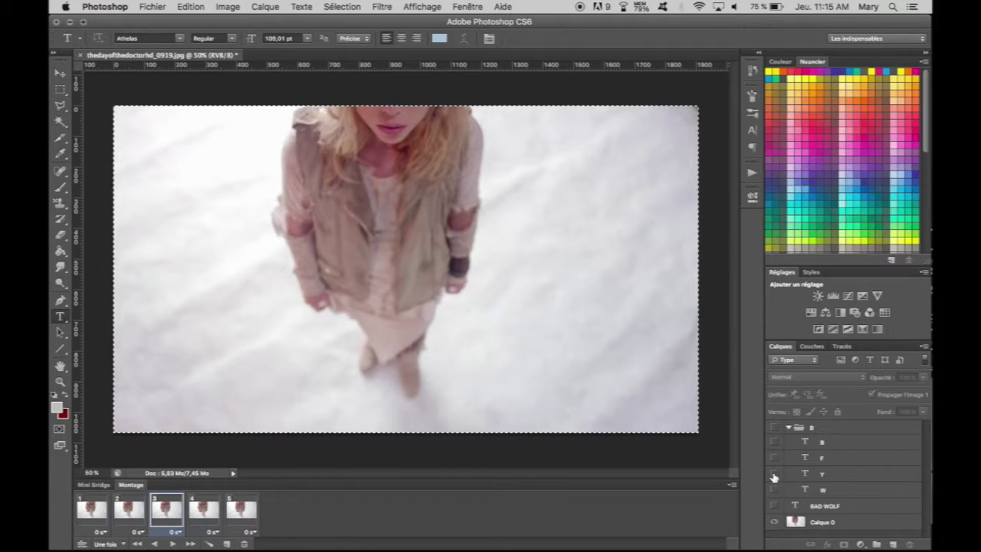
left_click(774, 477)
left_click(204, 512)
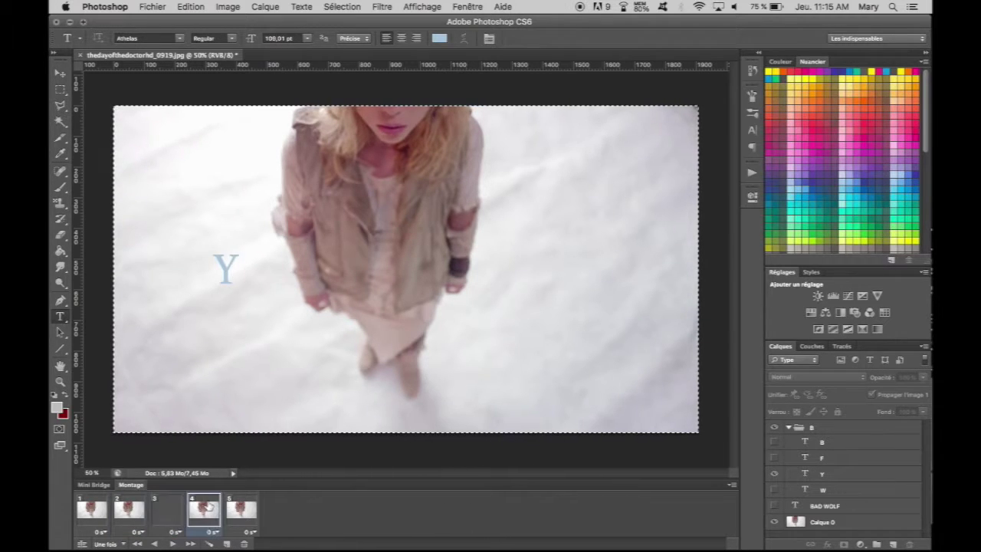
left_click(775, 458)
left_click(236, 507)
left_click(774, 442)
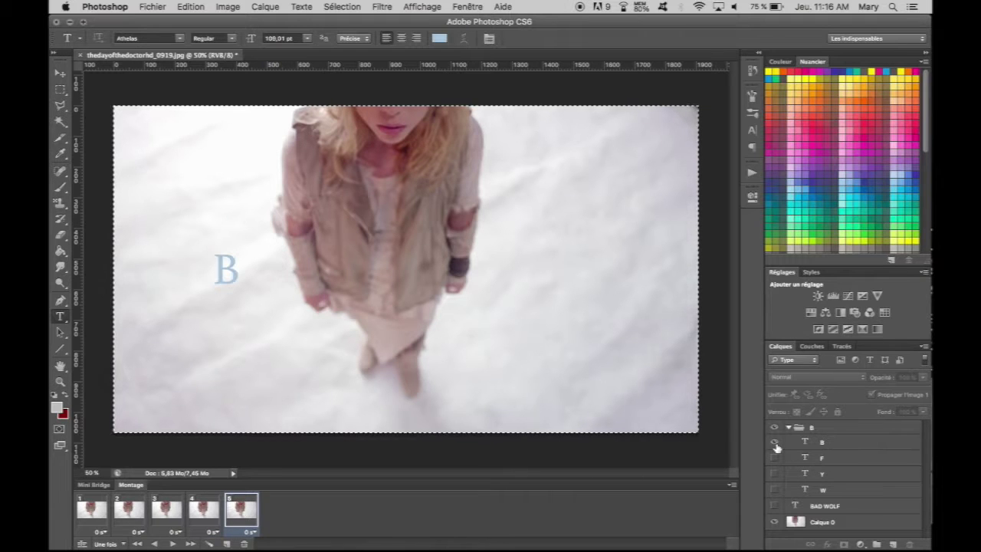
left_click(788, 426)
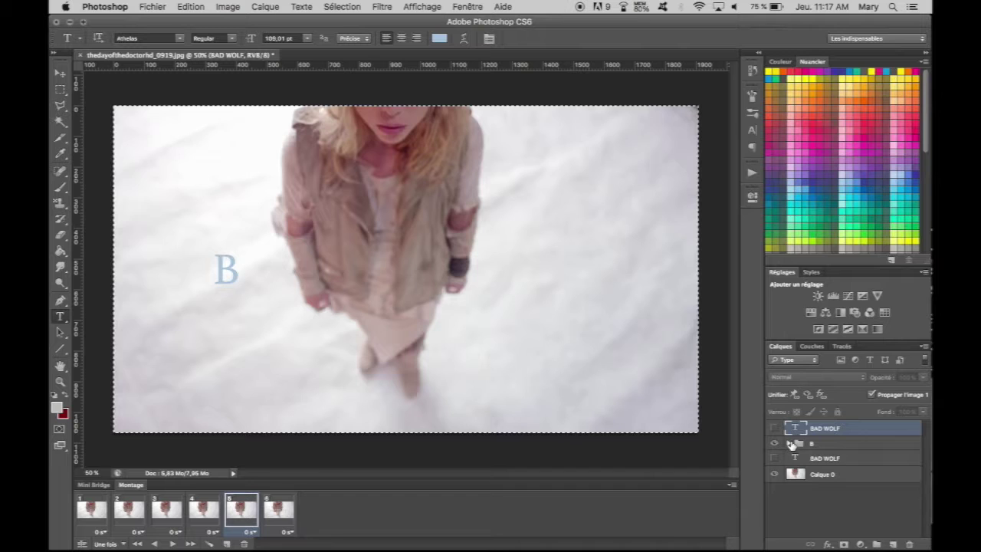
- Select animation frame 6 with group B collapsed
left_click(790, 443)
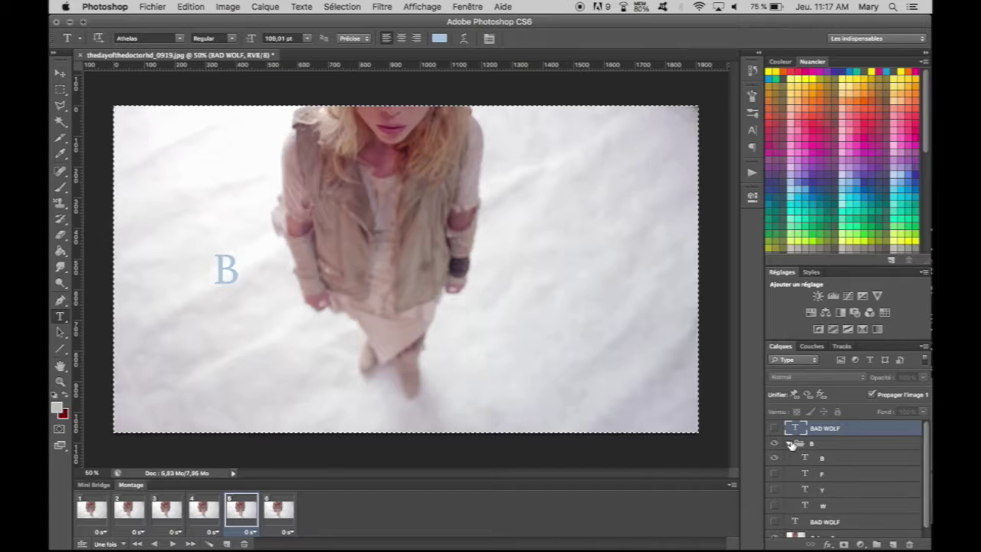
left_click(279, 509)
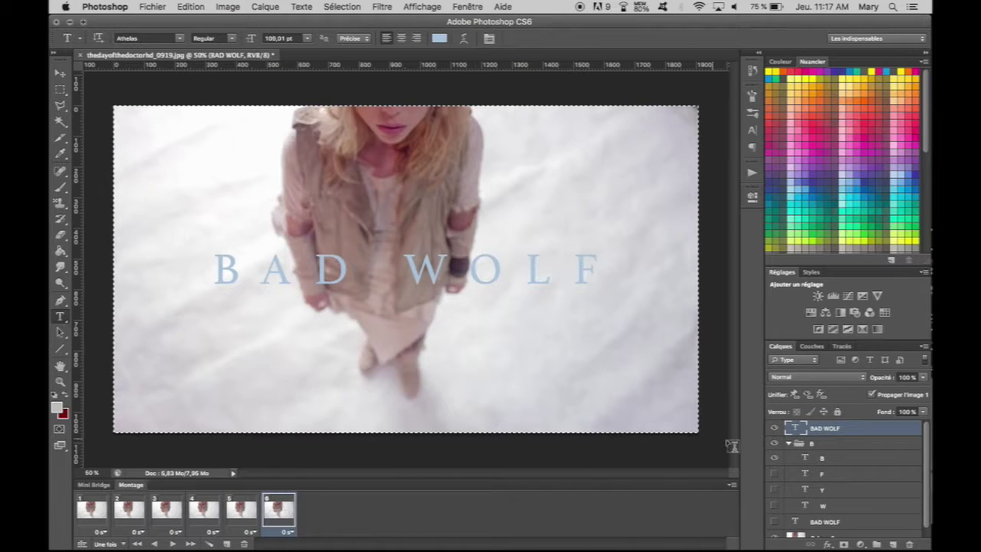
left_click(789, 444)
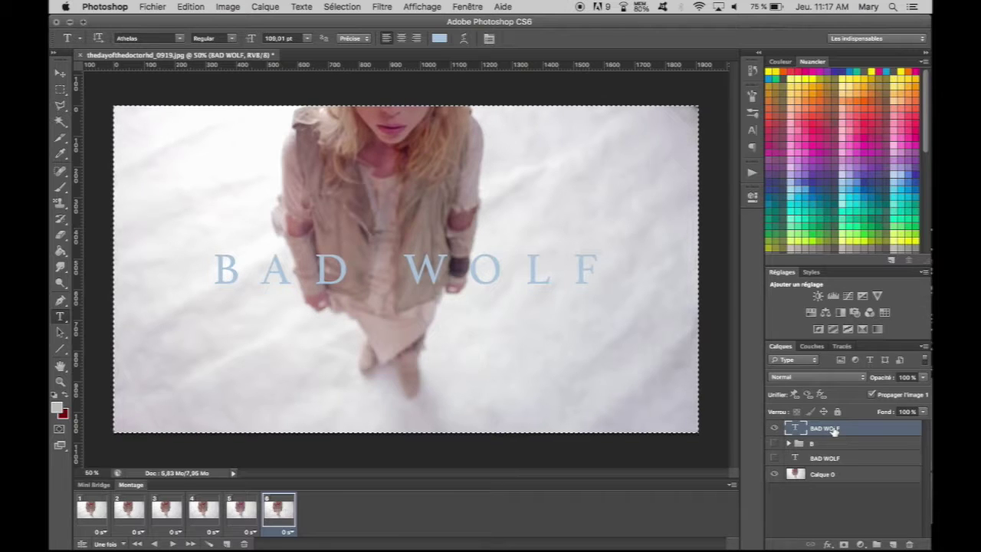
- Change the BAD WOLF text to read 'B O' and add a seventh frame
left_click_drag(310, 276, 727, 234)
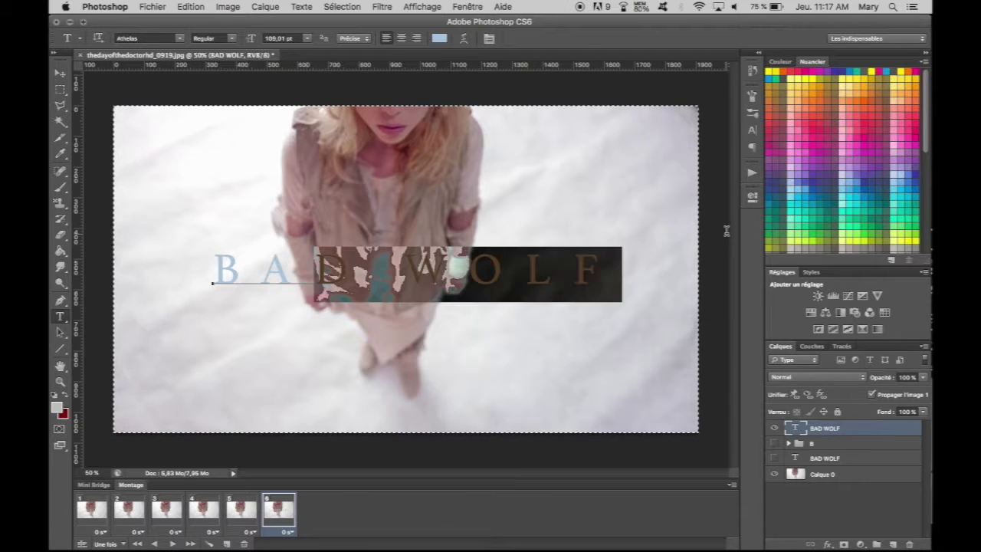
key("BackSpace")
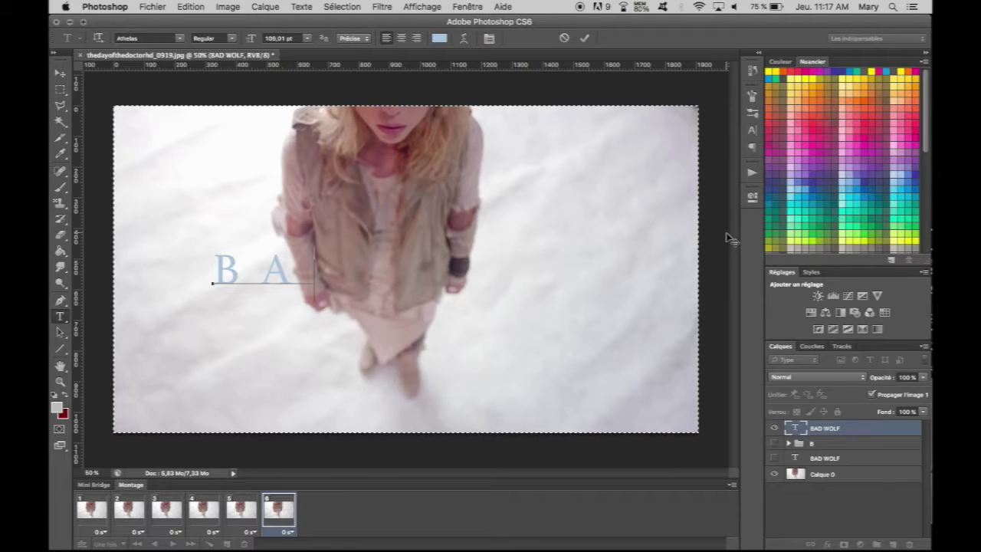
key("BackSpace")
type("O")
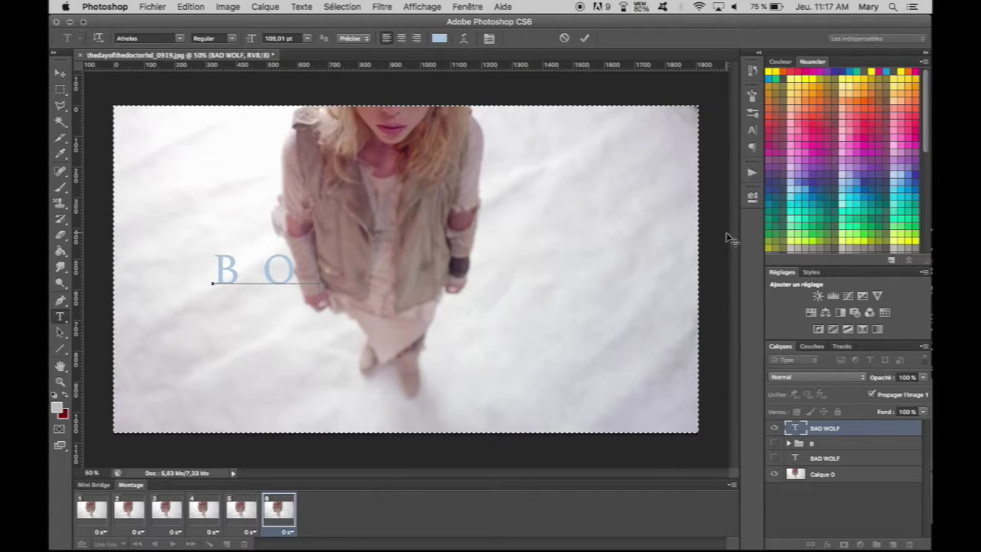
key("ctrl+Return")
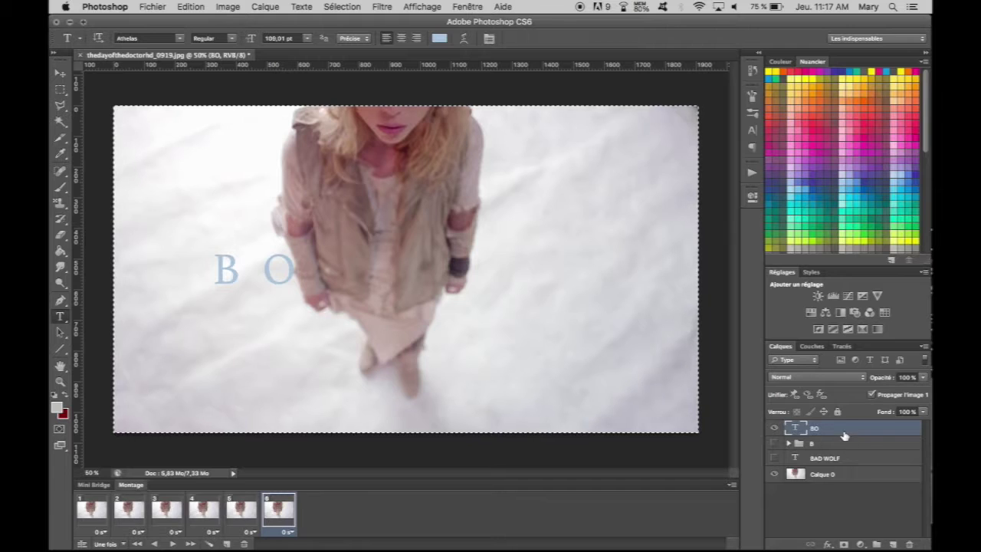
left_click(227, 544)
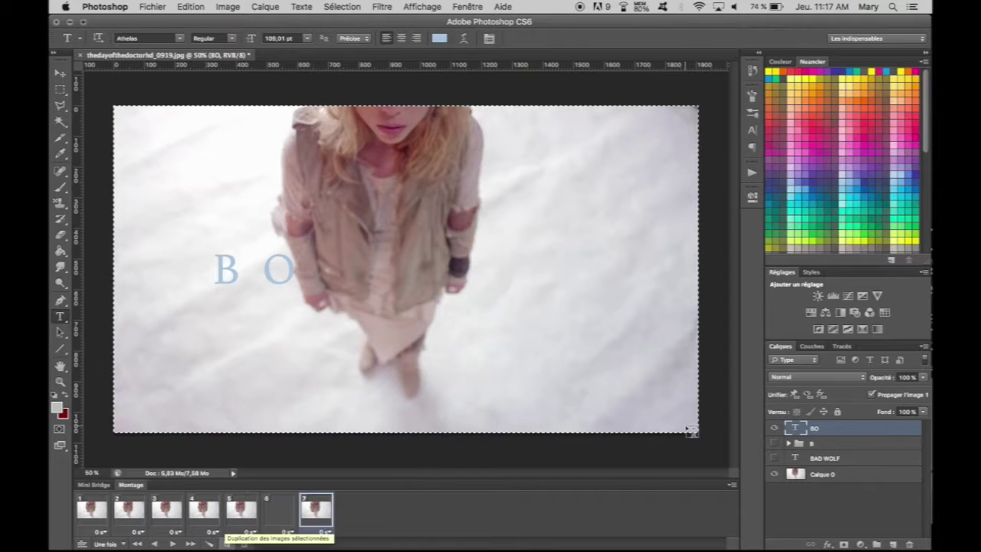
- Duplicate the B O text layer and change the copy to read B K
right_click(837, 426)
left_click(741, 162)
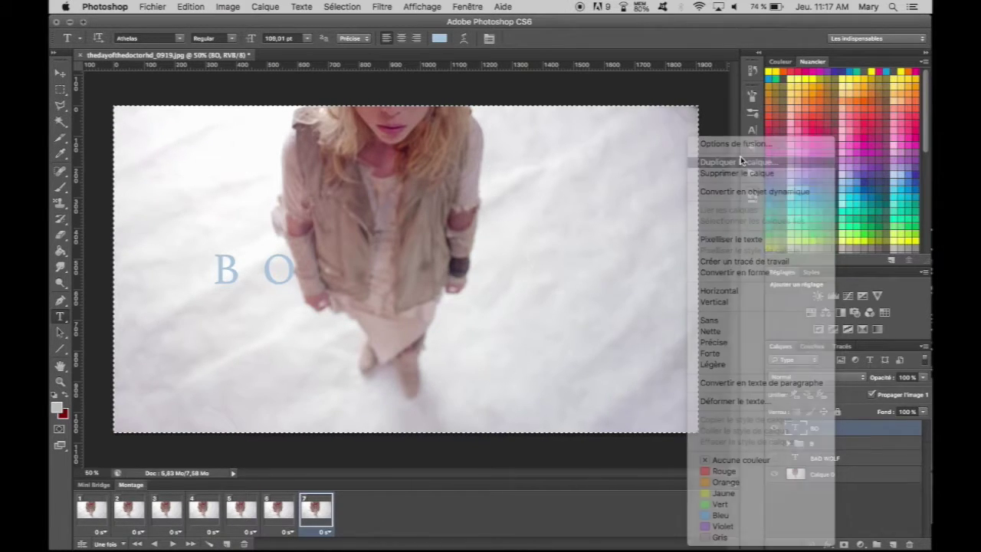
key("Return")
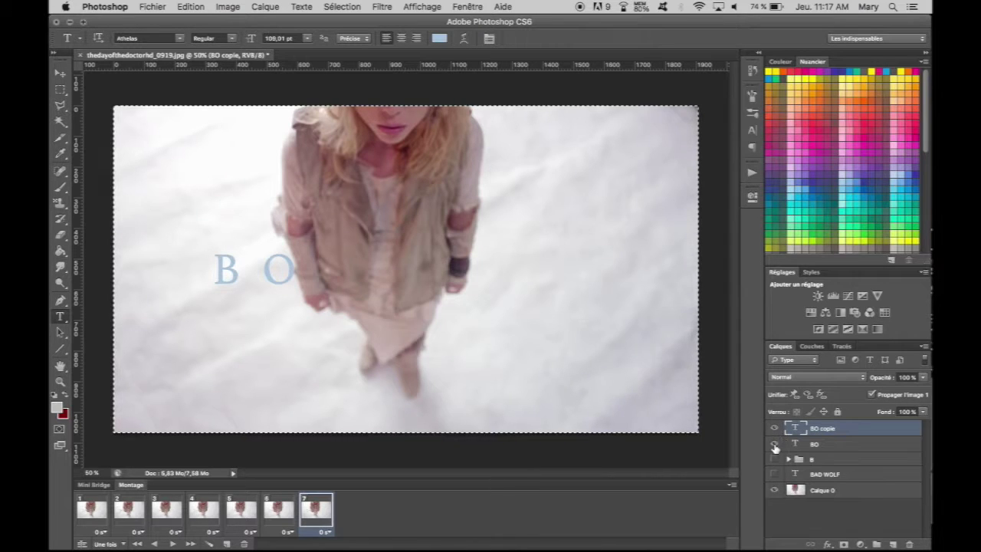
double_click(853, 427)
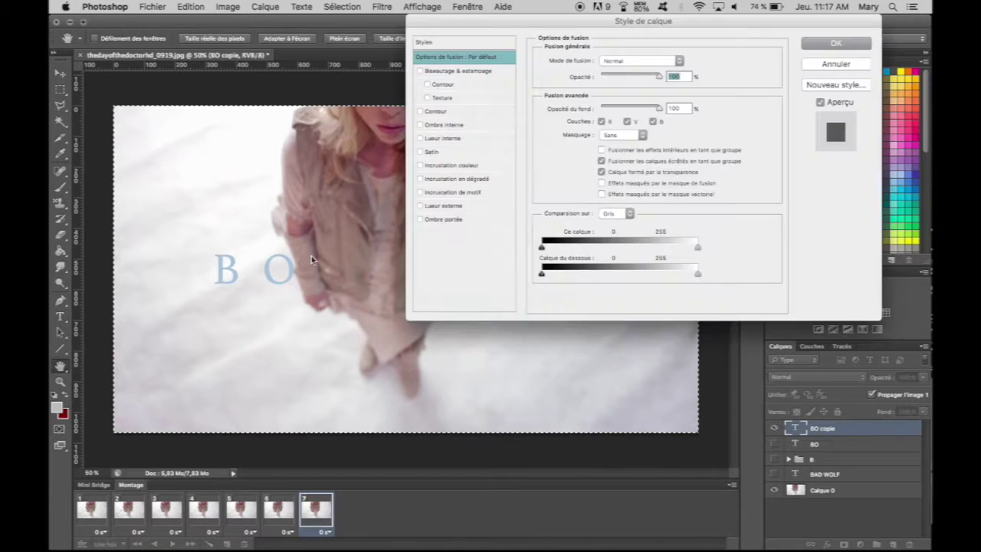
left_click(839, 65)
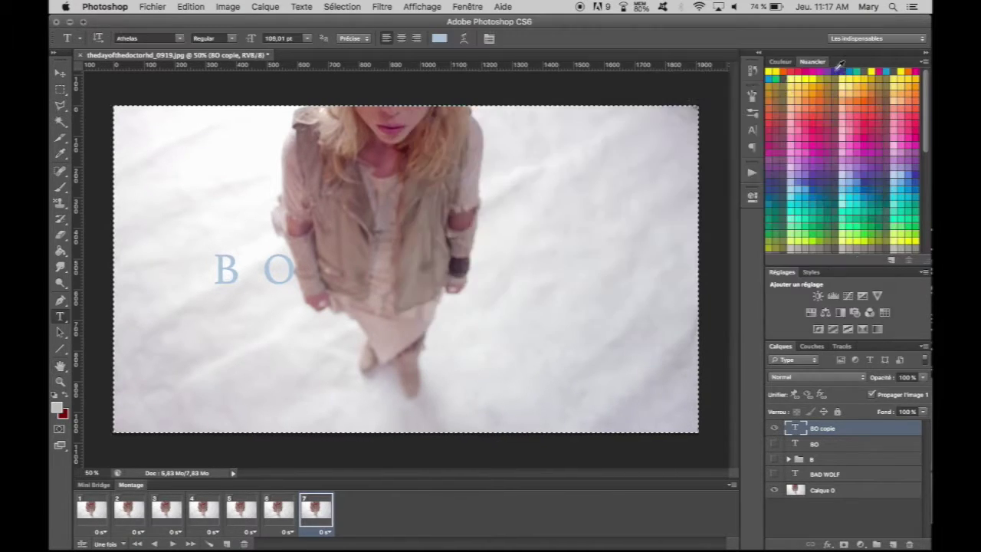
double_click(282, 272)
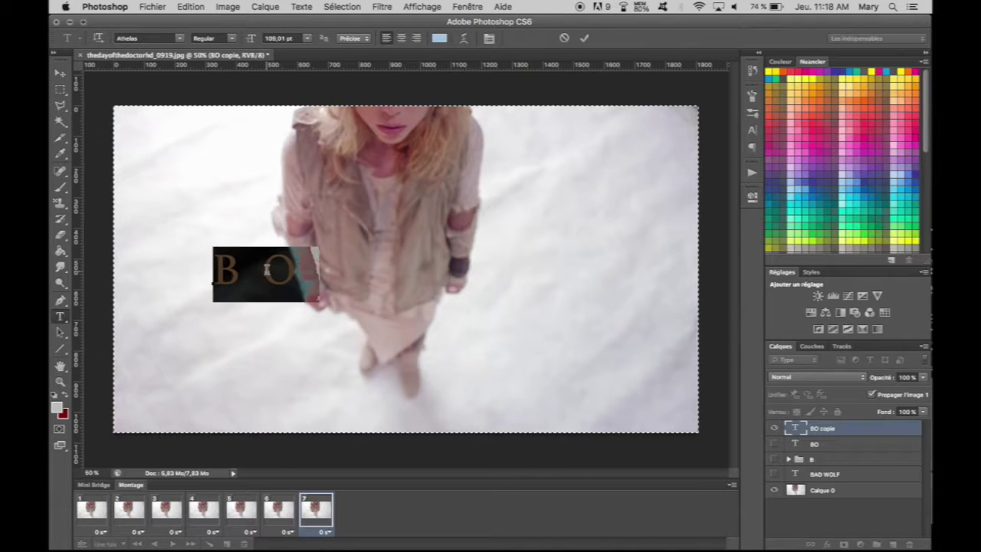
left_click(281, 272)
key("BackSpace")
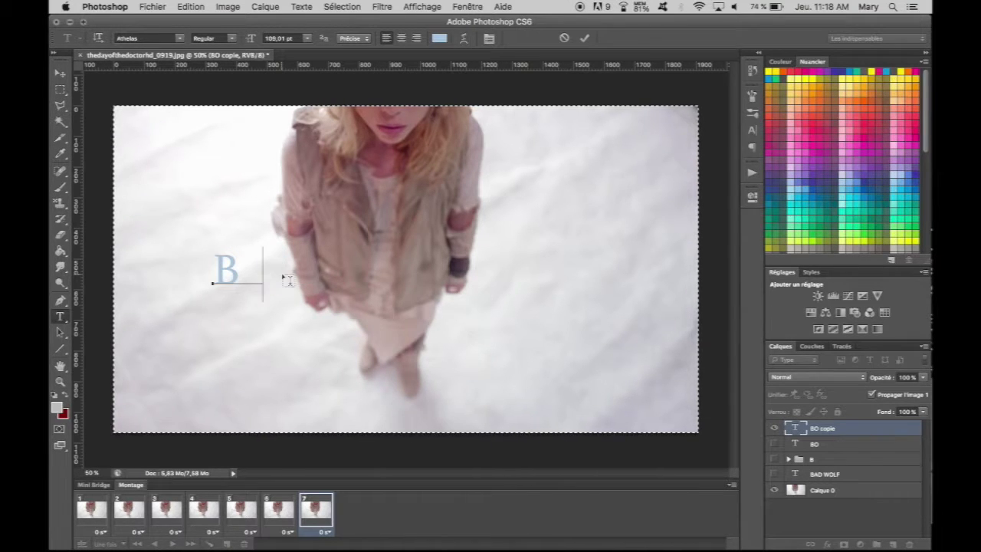
type("K")
left_click(585, 39)
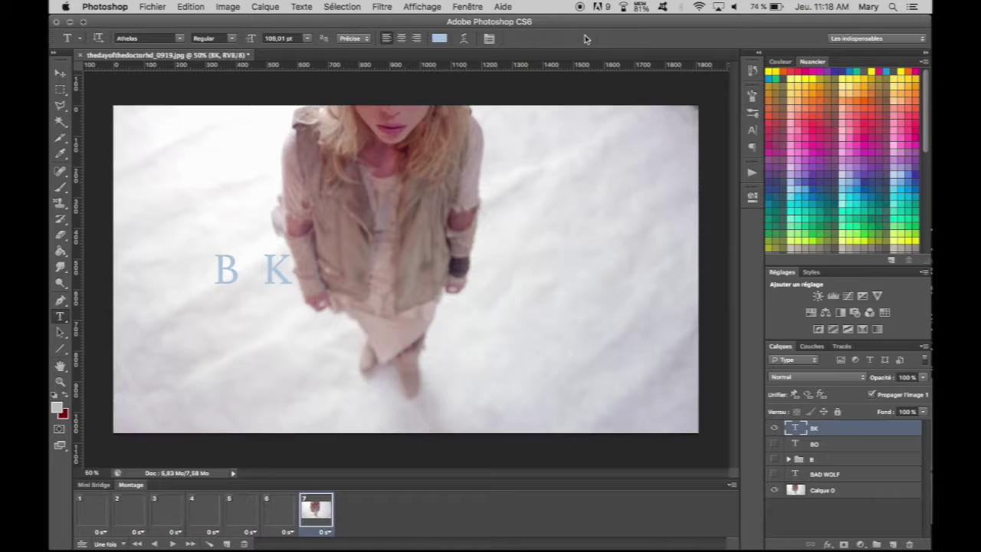
- Duplicate the B K layer, change the copy to B P, and hide B K
right_click(840, 431)
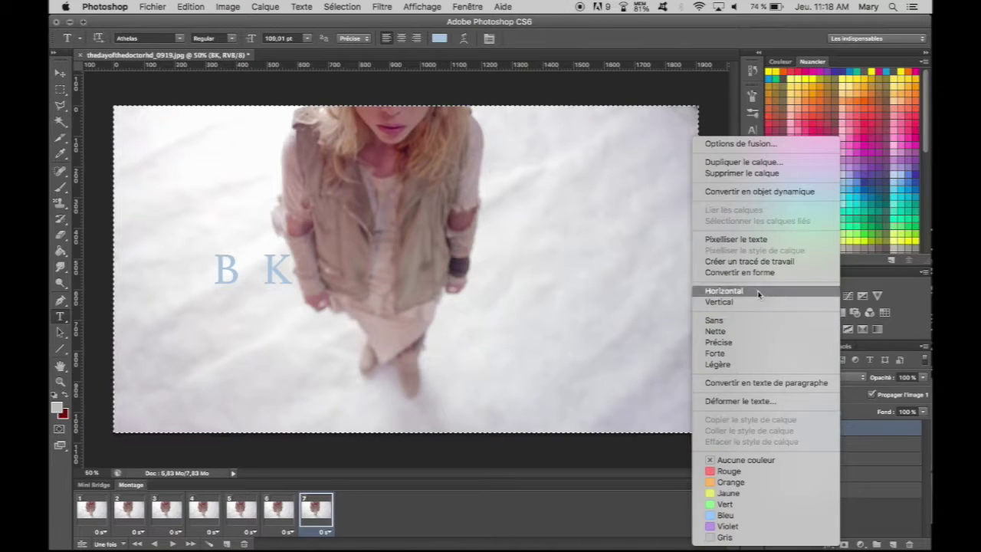
left_click(767, 164)
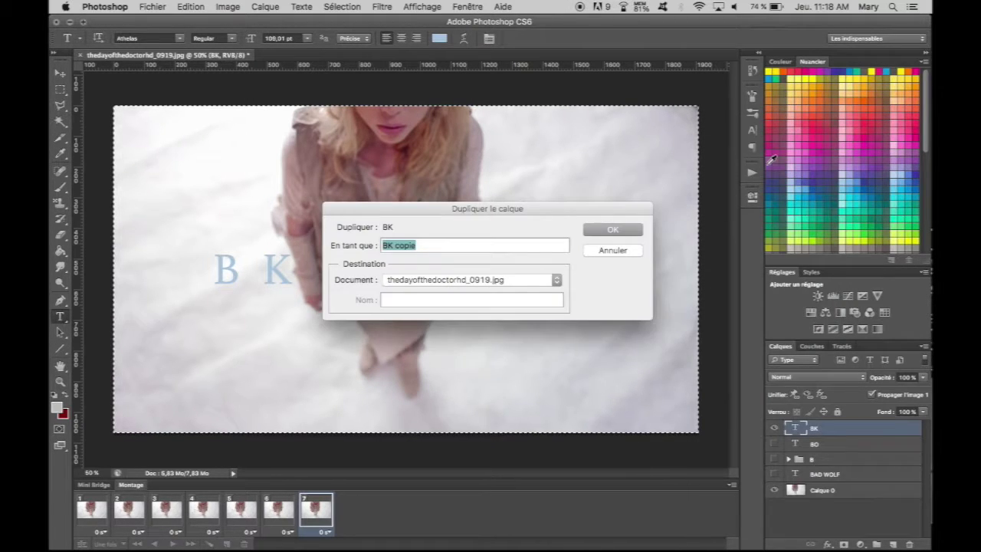
key("Return")
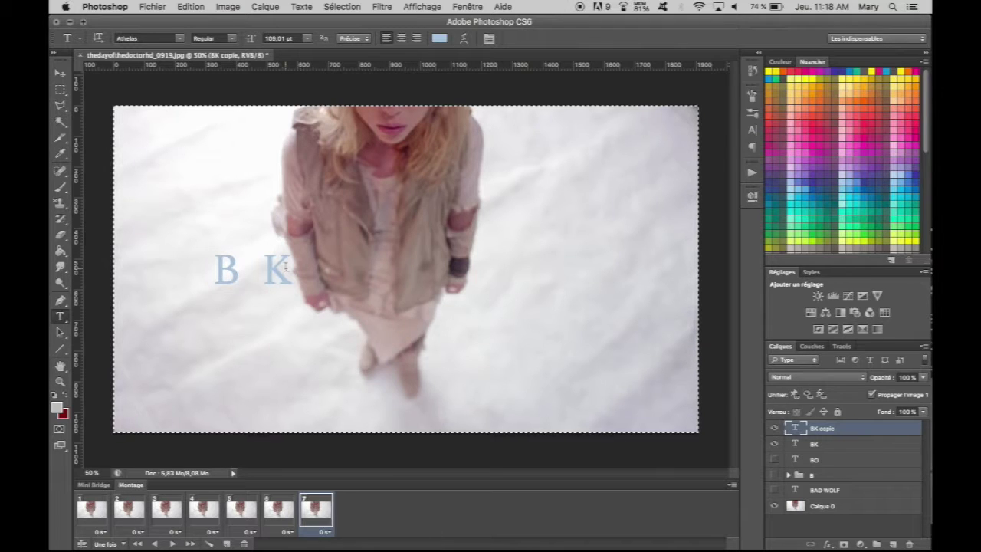
left_click(285, 266)
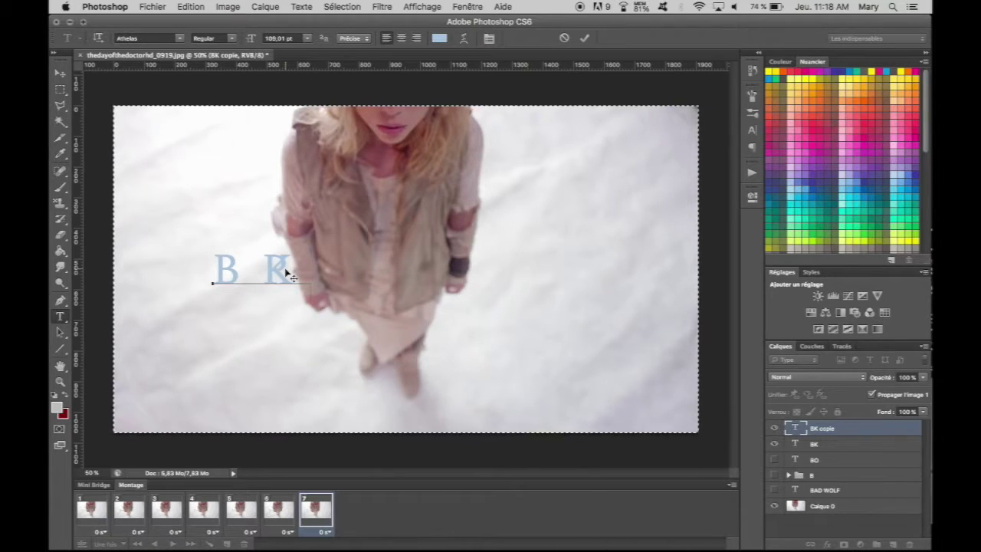
left_click(775, 445)
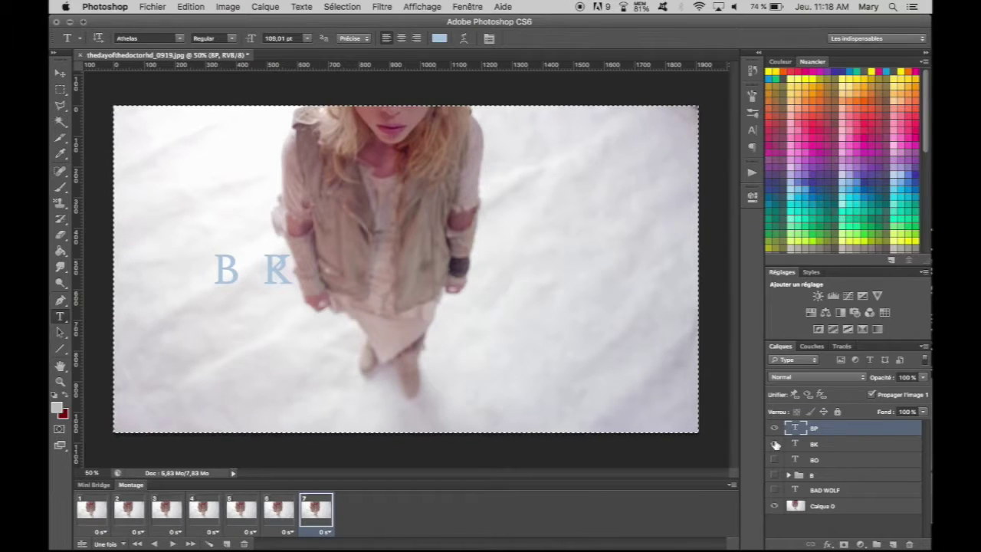
left_click(775, 445)
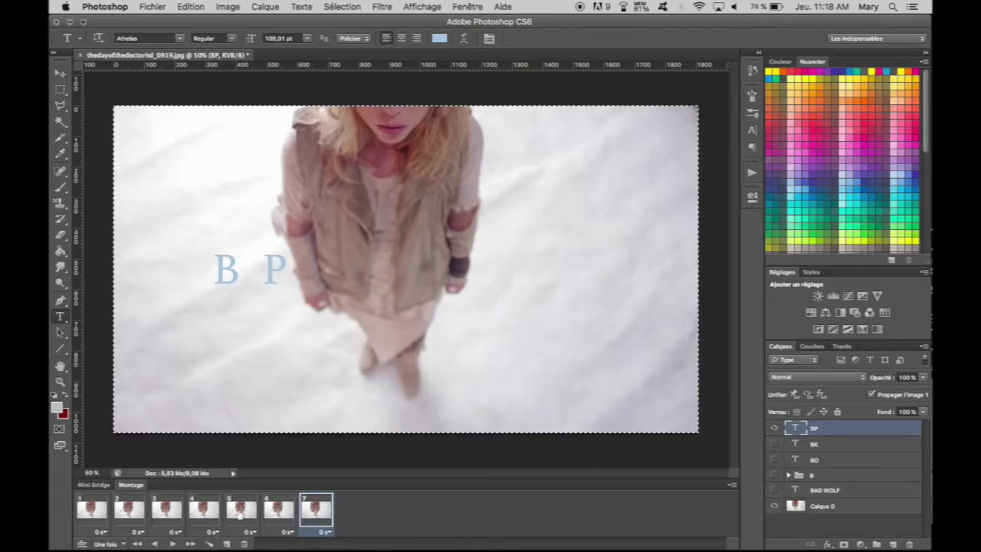
- Copy B P into a new B A text layer, hide B P, and add frame 8
right_click(832, 430)
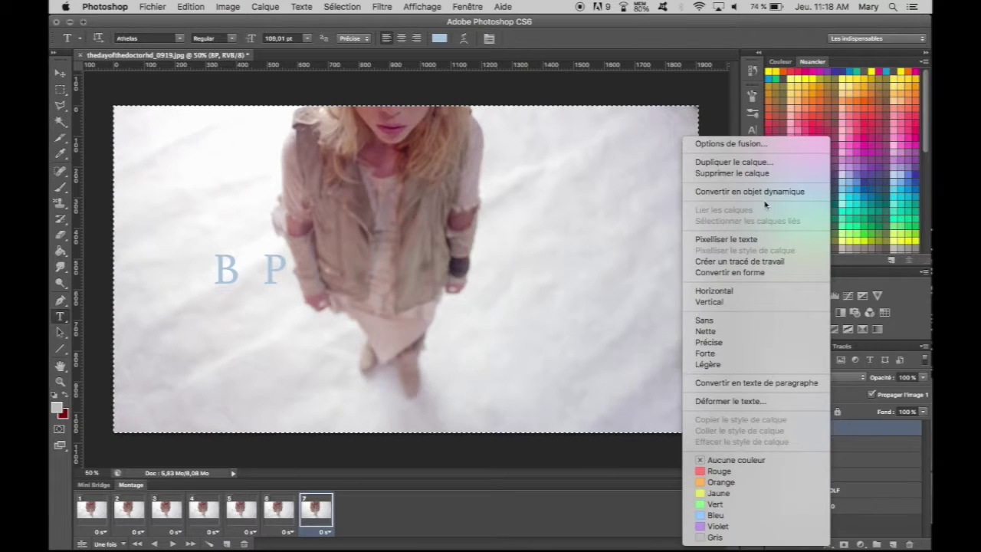
left_click(733, 161)
key("Return")
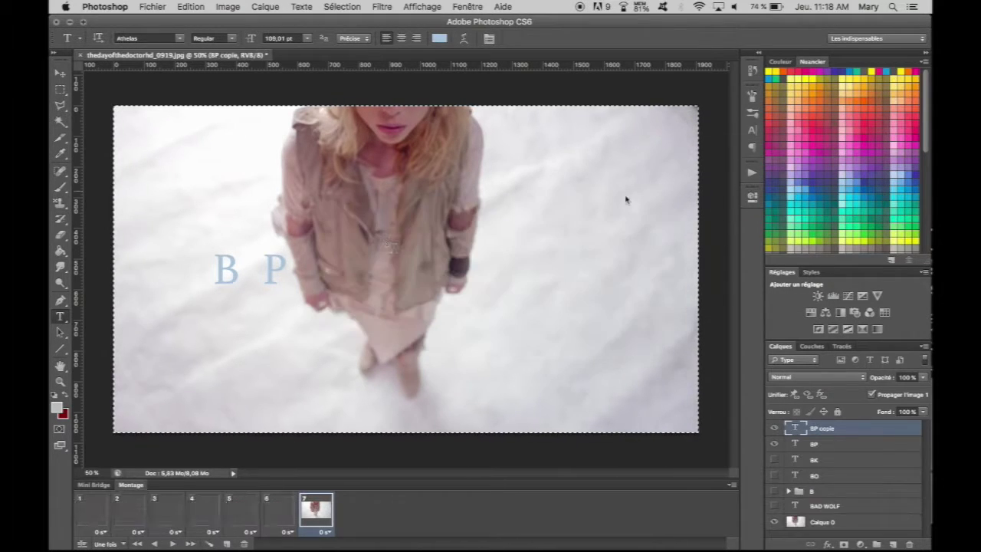
left_click(278, 268)
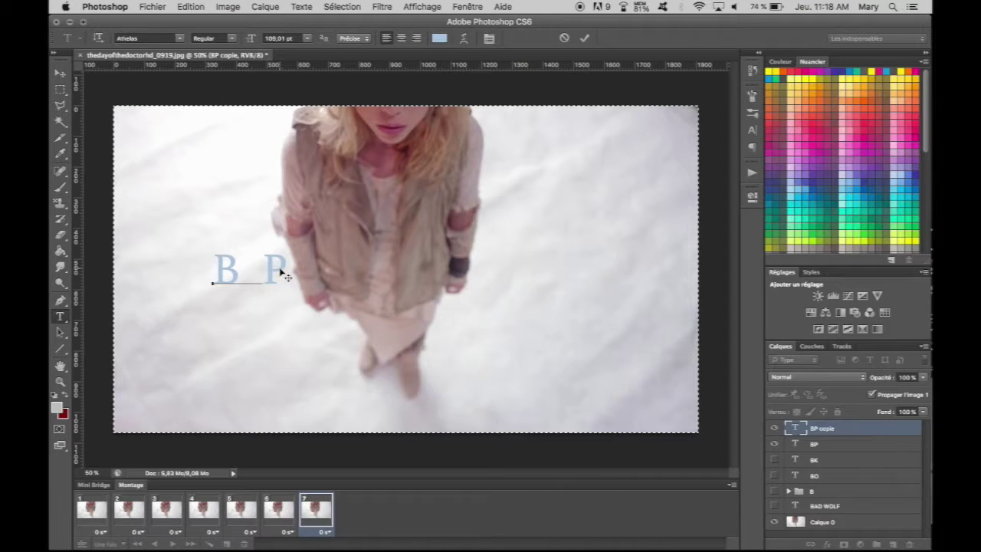
type("R")
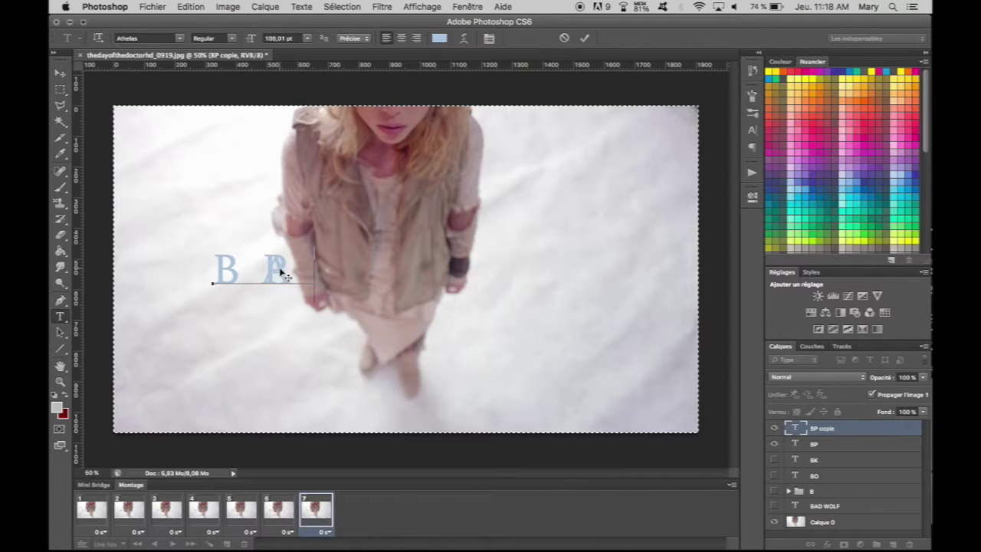
key("ctrl+Return")
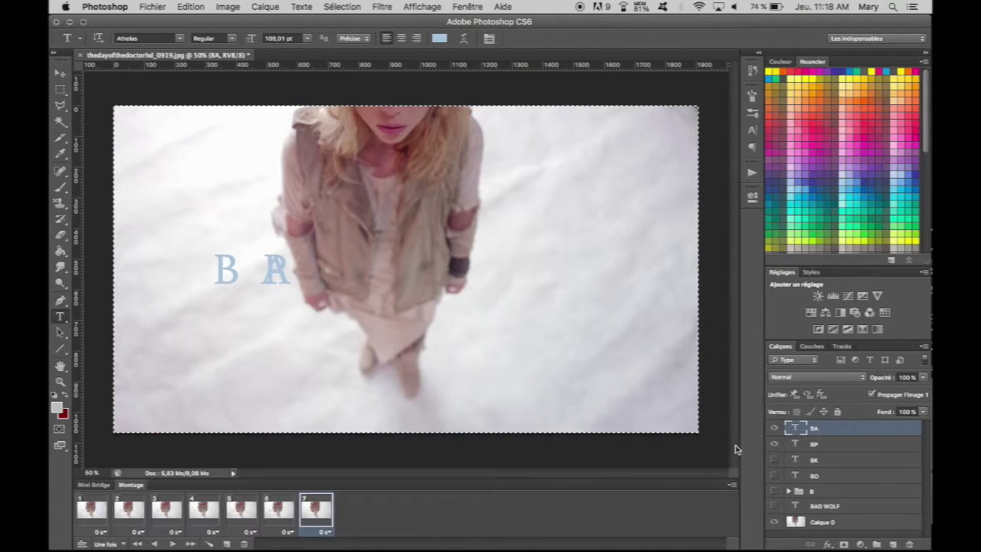
left_click(776, 444)
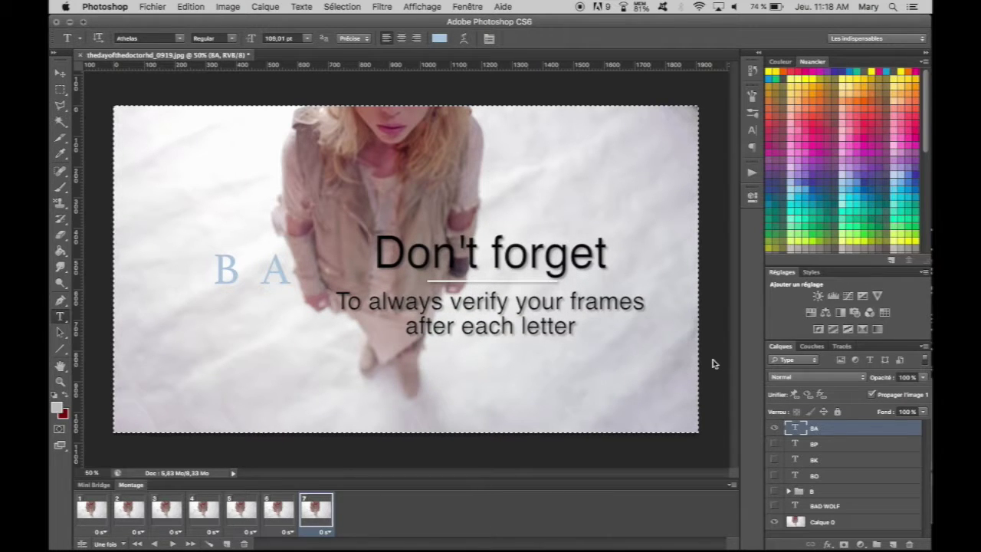
left_click(227, 544)
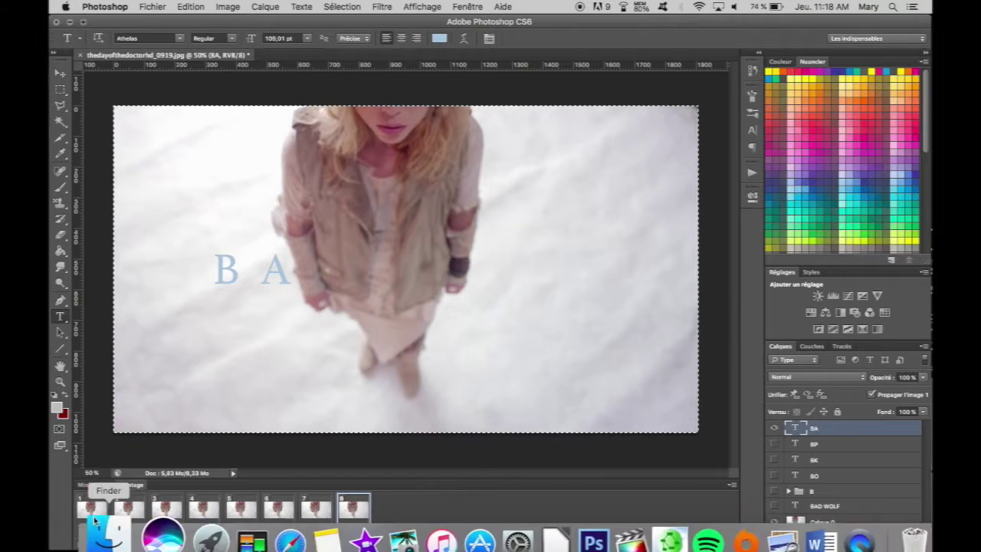
- Back on frame 1, rename Groupe 1 to BA and collapse the group
left_click(90, 509)
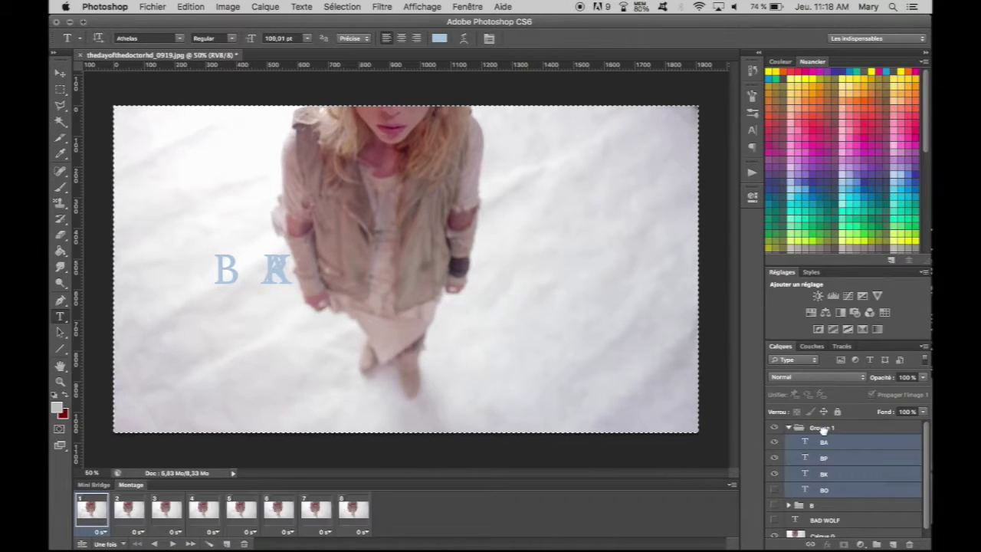
double_click(823, 427)
type("BA")
key("Return")
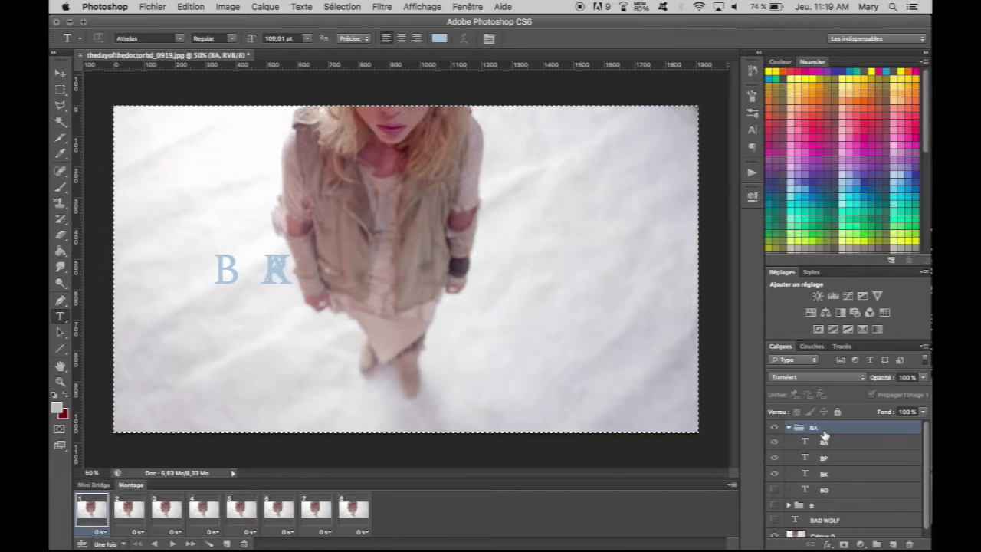
left_click(788, 427)
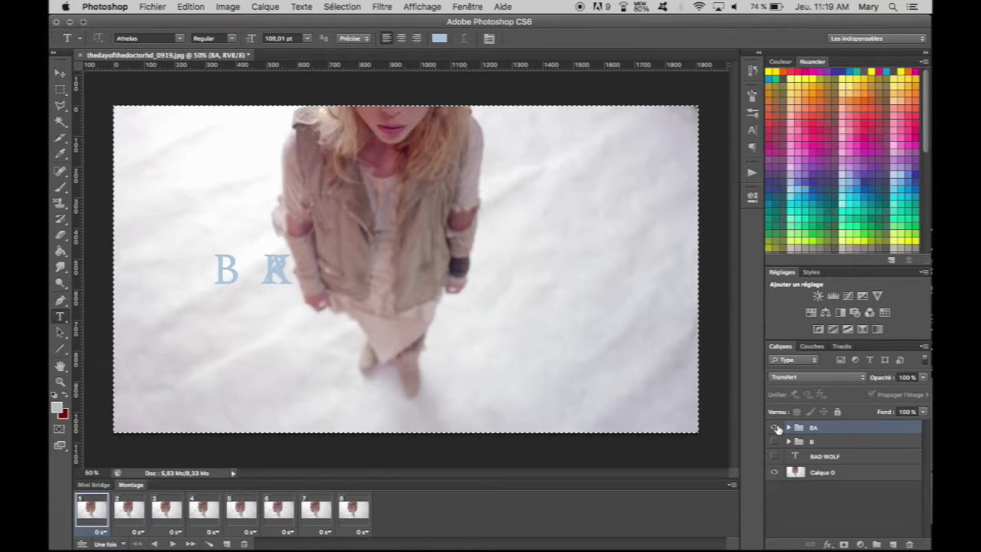
- Hide the BA letters on frame 1 and make frame 6 show only B O
left_click(774, 427)
left_click(133, 511)
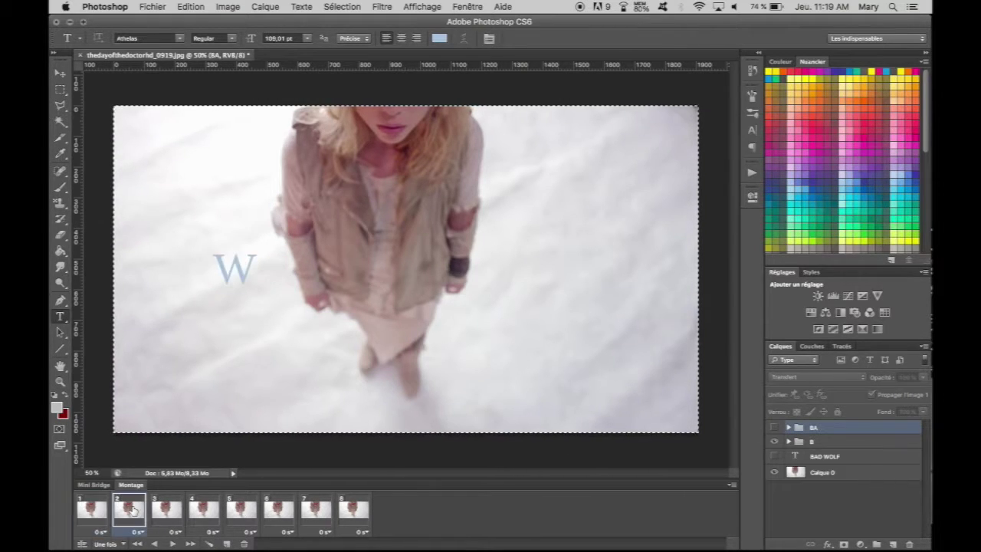
left_click(169, 515)
left_click(213, 518)
left_click(251, 519)
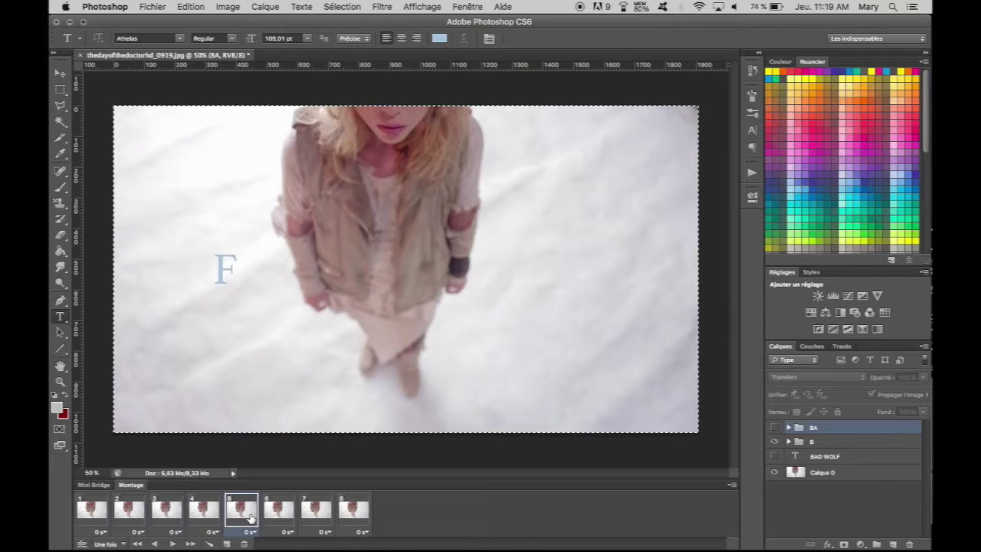
left_click(273, 518)
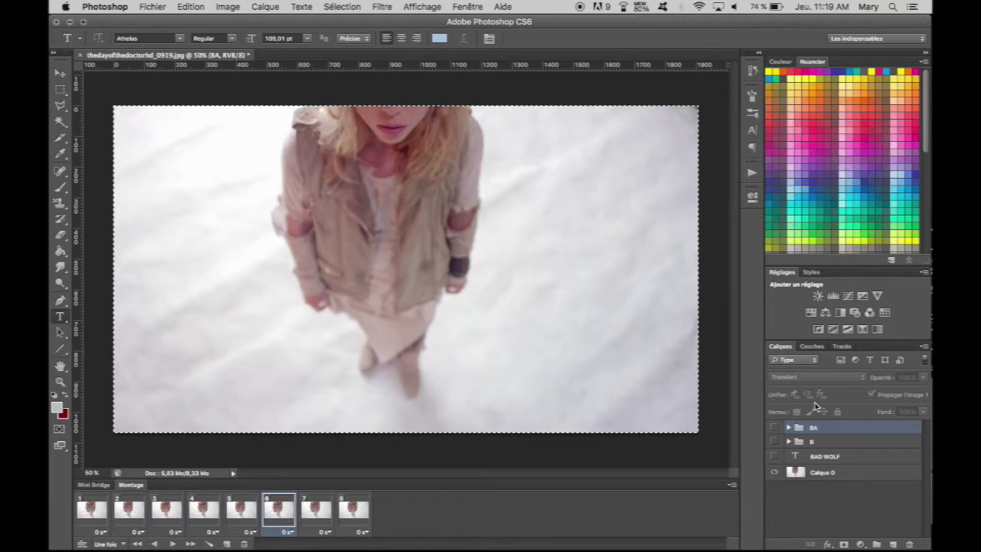
left_click(789, 428)
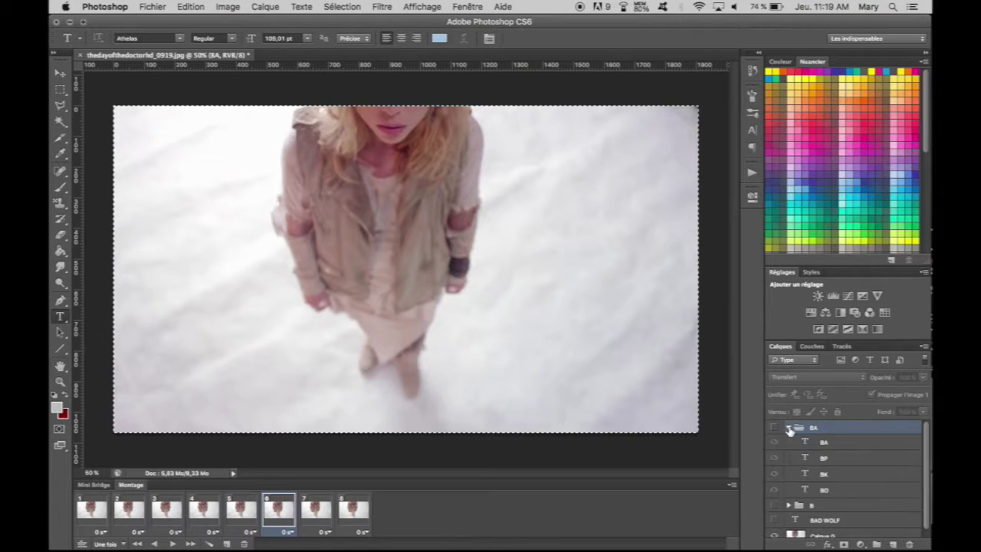
left_click(775, 491)
left_click_drag(774, 474, 775, 444)
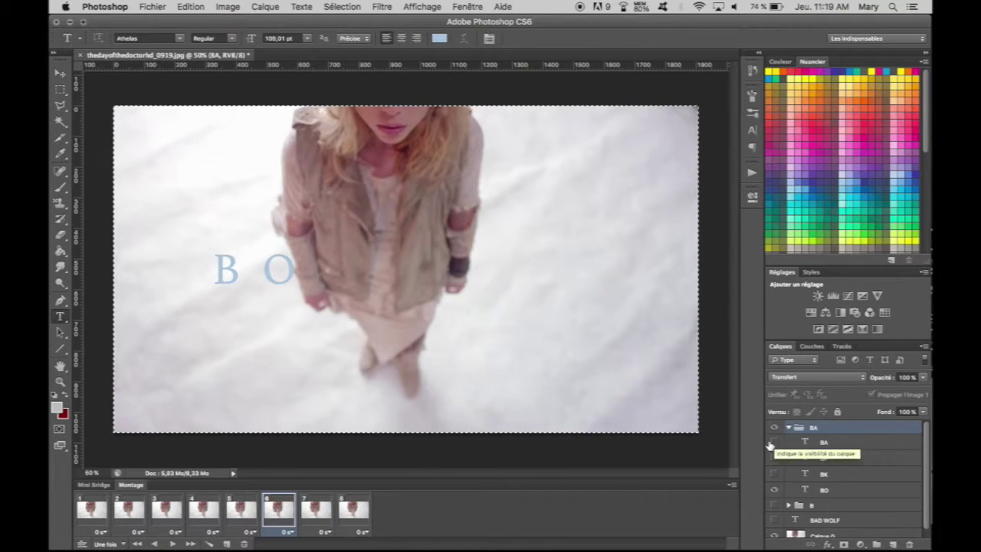
- Make frame 7 show B K and frame 8 show B P instead of B A
left_click(242, 511)
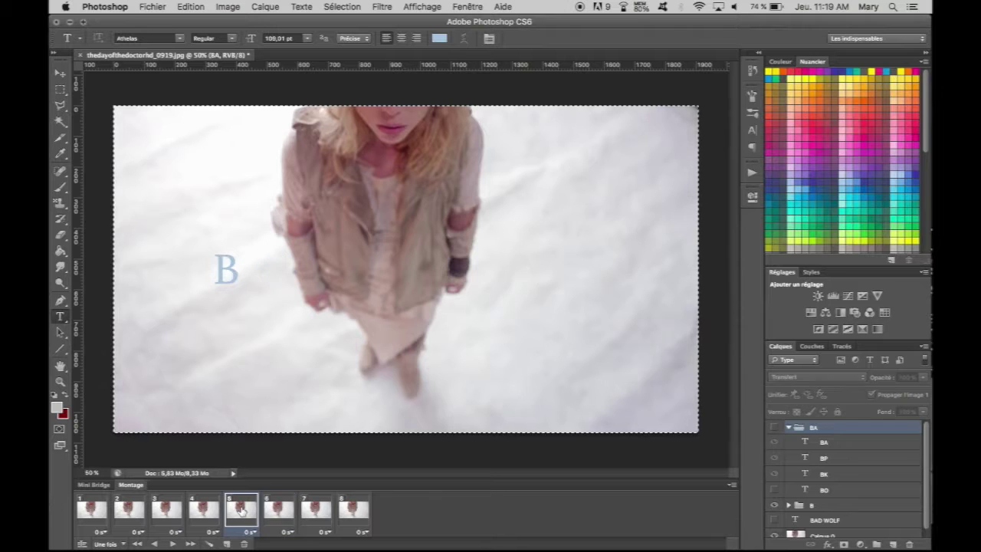
left_click(276, 509)
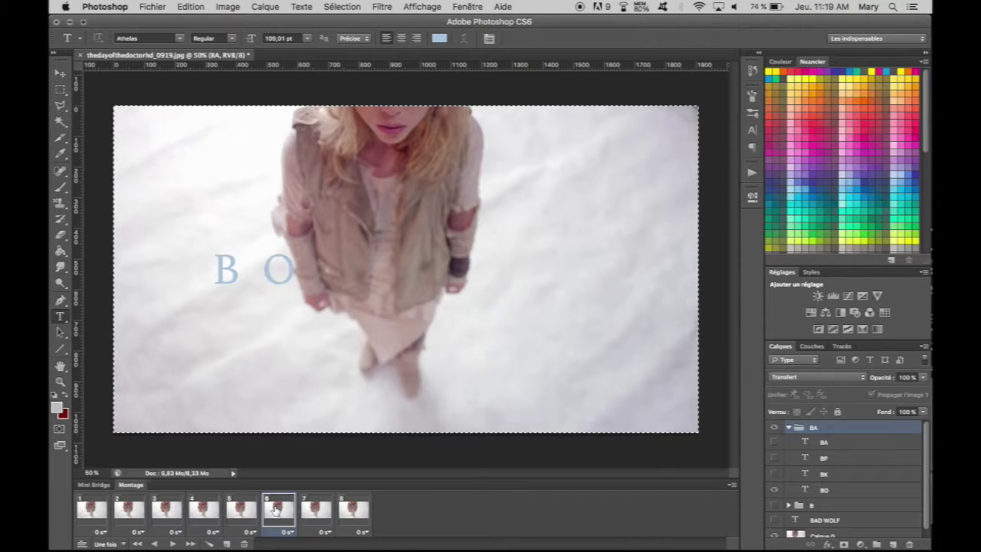
left_click(318, 509)
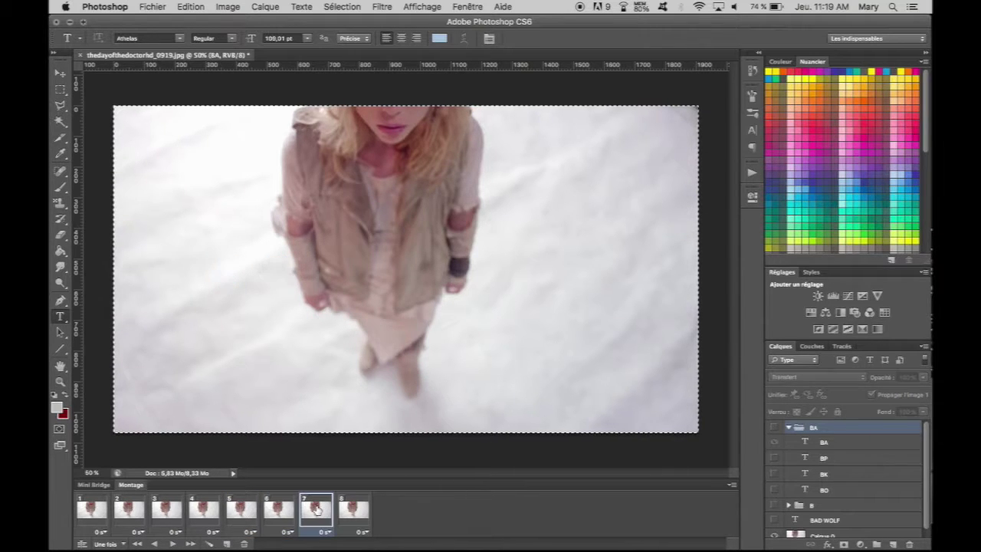
left_click(774, 475)
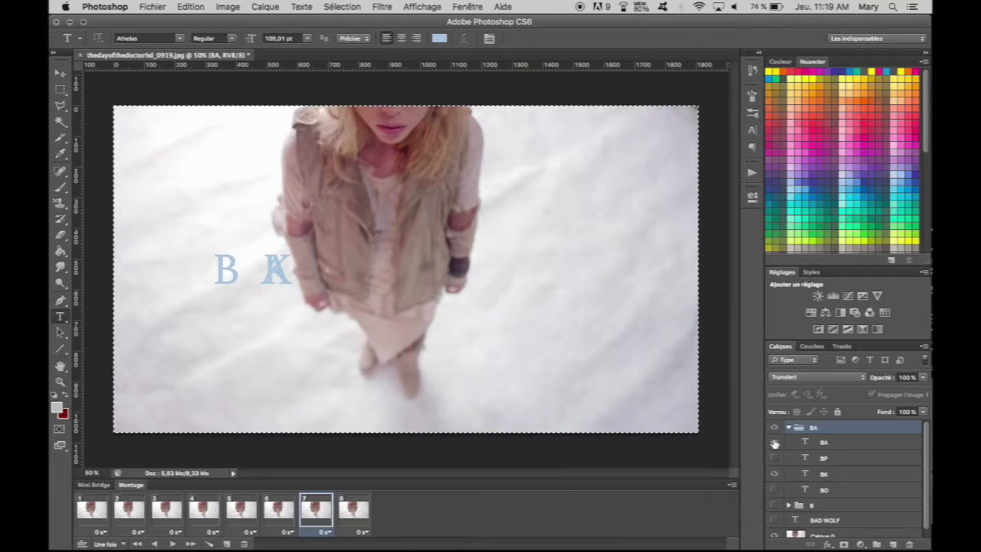
left_click(774, 443)
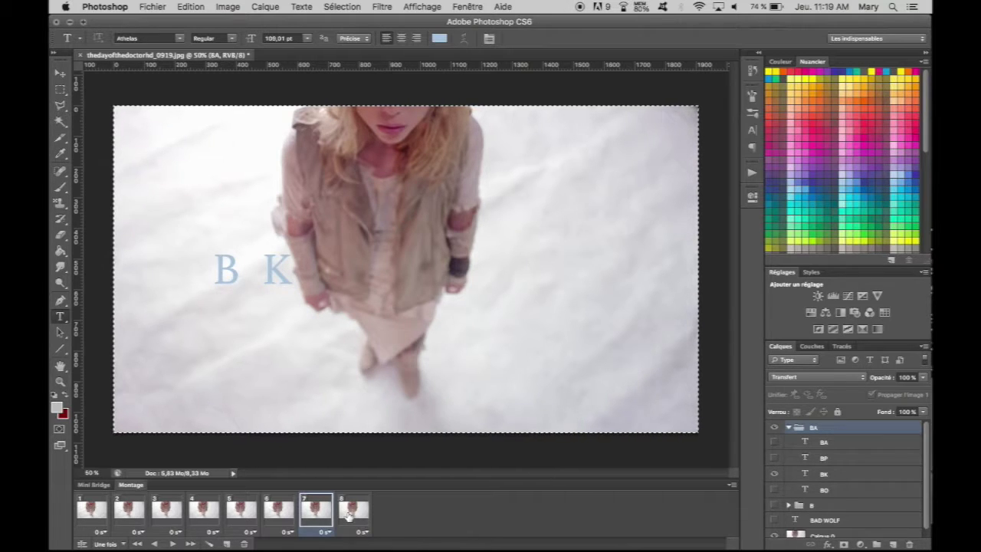
left_click(348, 512)
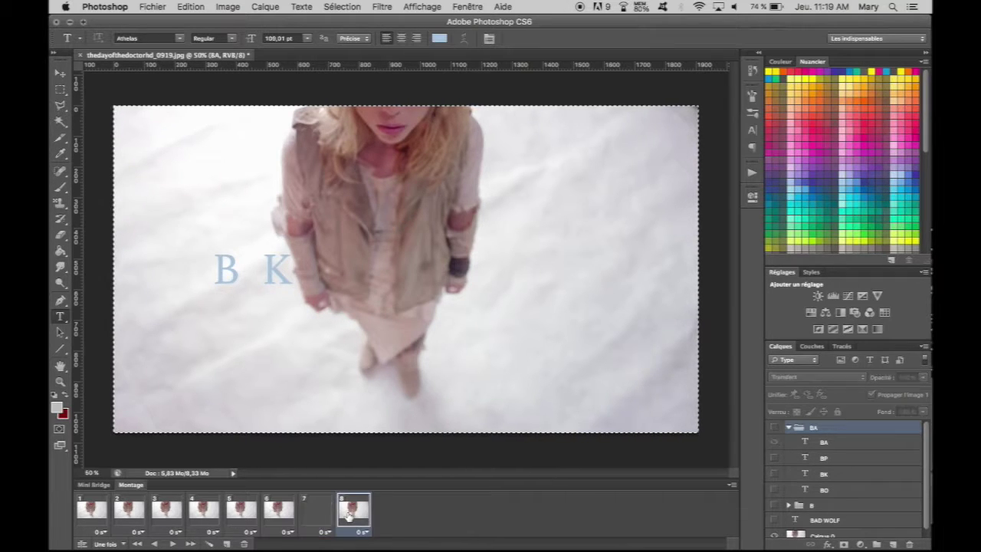
left_click(774, 458)
left_click(774, 443)
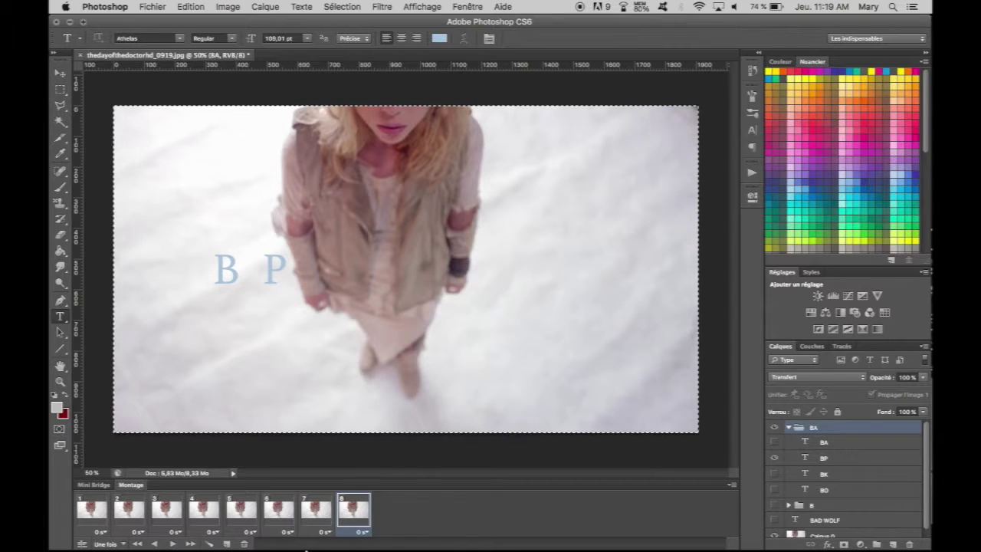
- Add a ninth frame showing B A and collapse the BA group
left_click(228, 543)
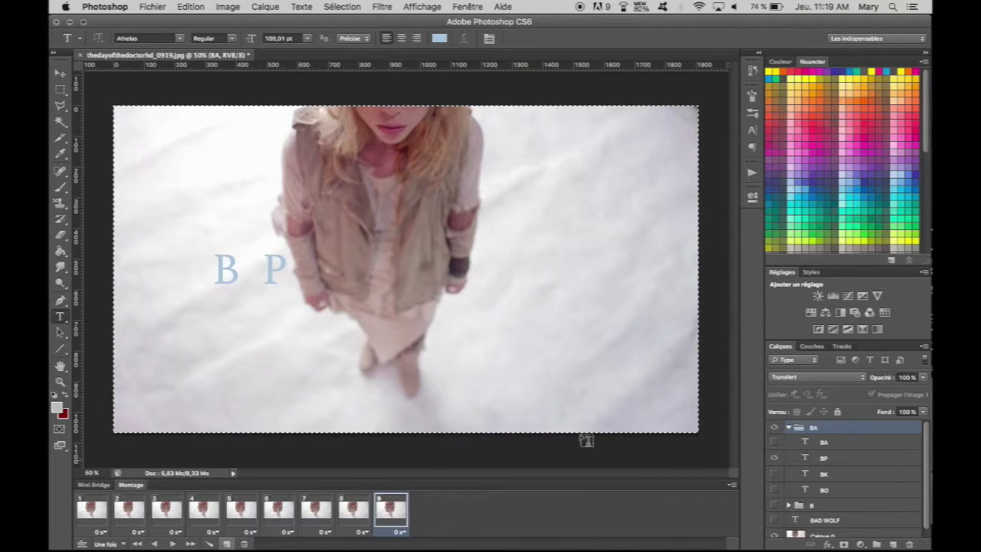
left_click(774, 459)
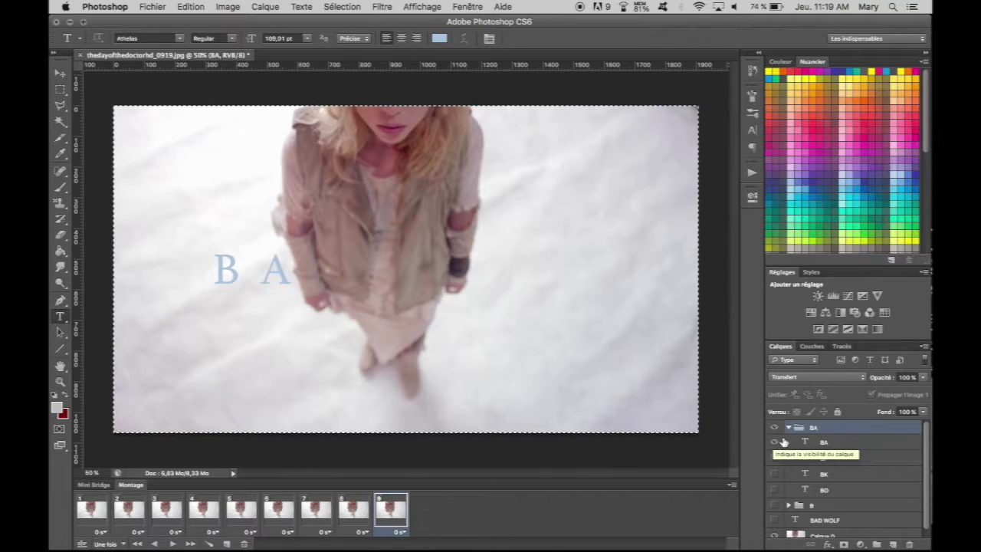
left_click(789, 428)
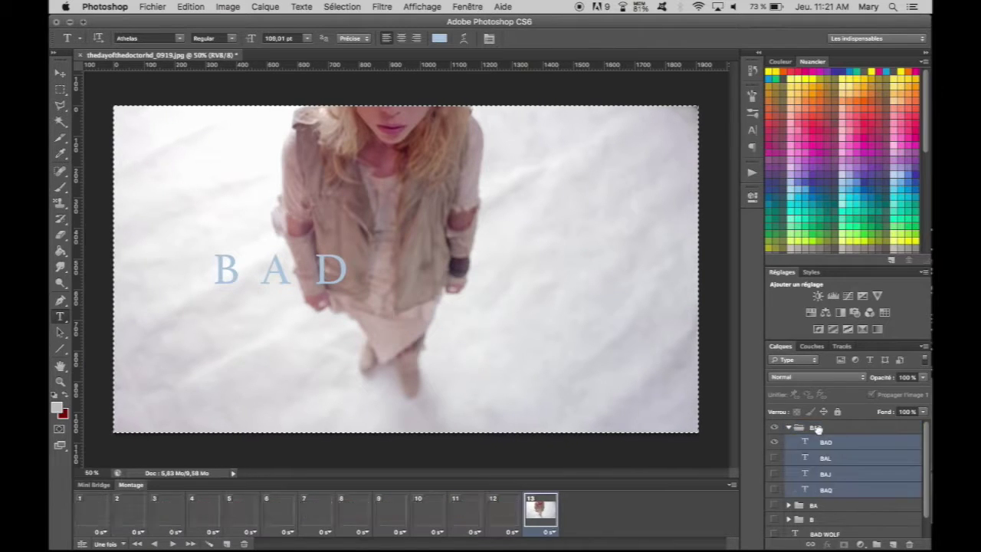
- Group the selected letter layers into a folder named BAD W
right_click(839, 445)
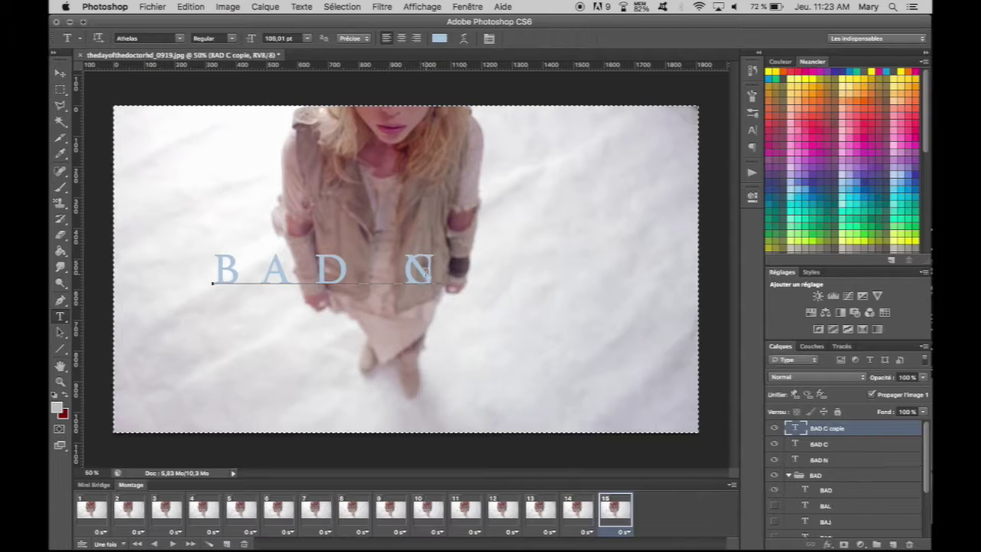
left_click(547, 511)
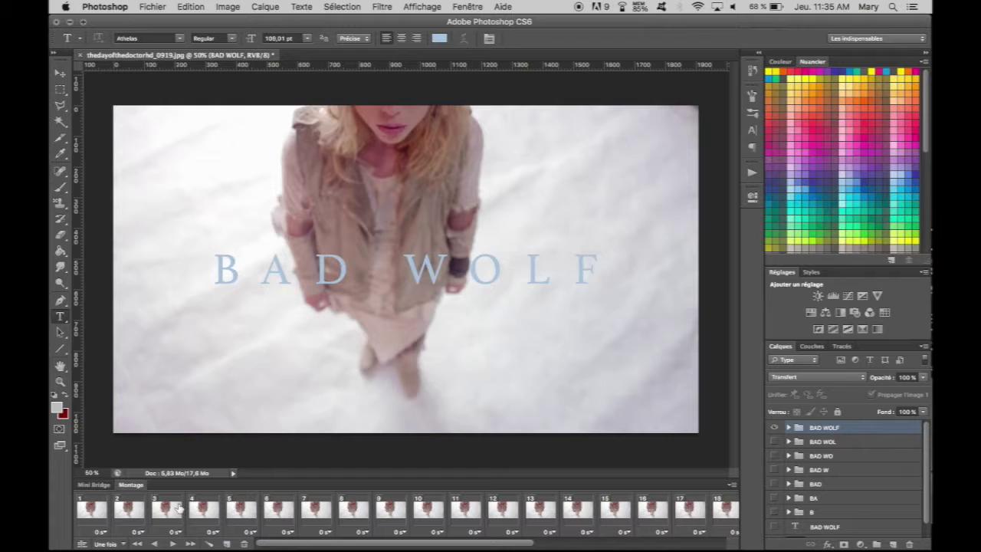
- Select all animation frames and set the loop option to Toujours (forever)
left_click(86, 507)
scroll(720, 510, "right", 5)
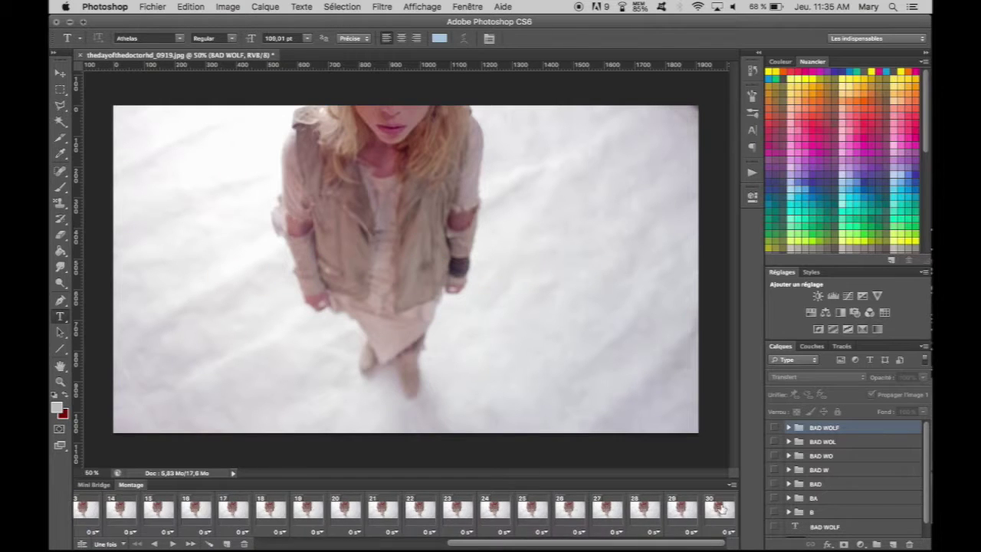
left_click(721, 510, "shift")
left_click(105, 544)
left_click(107, 509)
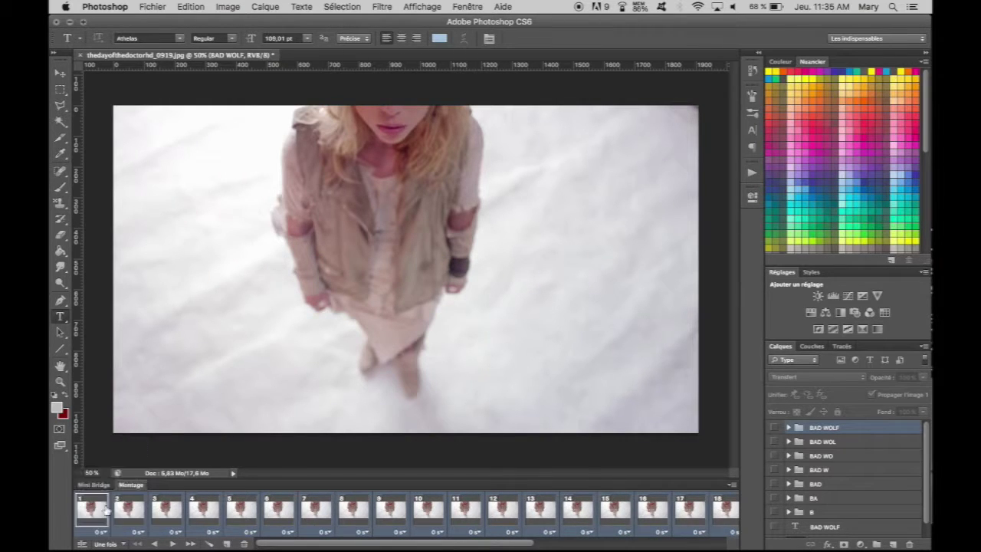
left_click(105, 544)
- Play and stop the animation preview twice to check it
left_click(104, 522)
left_click(174, 543)
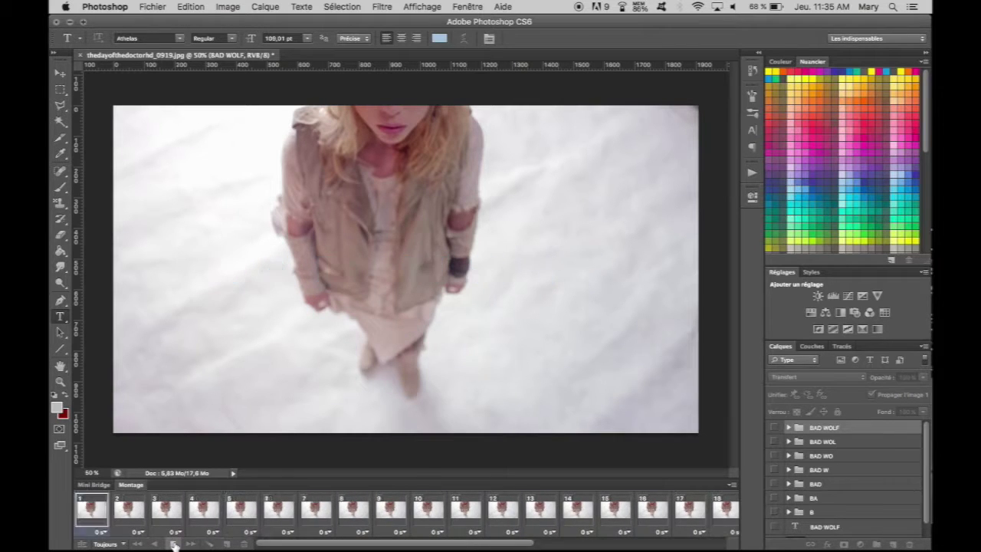
left_click(174, 544)
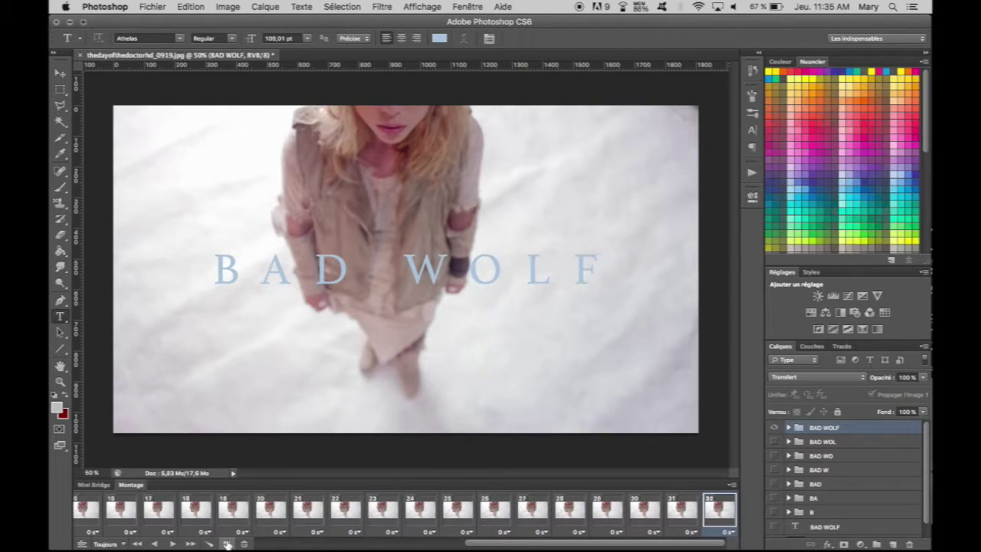
left_click(173, 543)
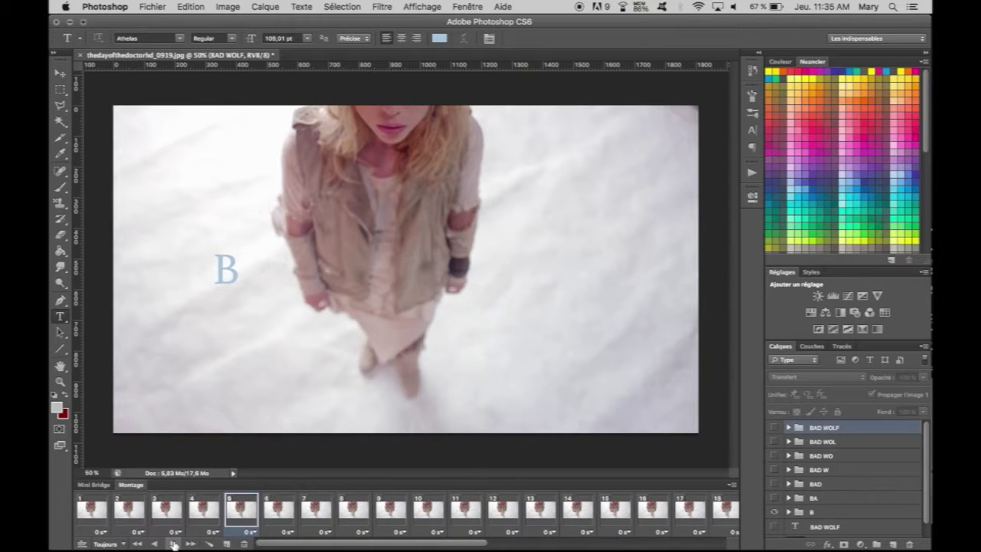
left_click(174, 544)
left_click(153, 7)
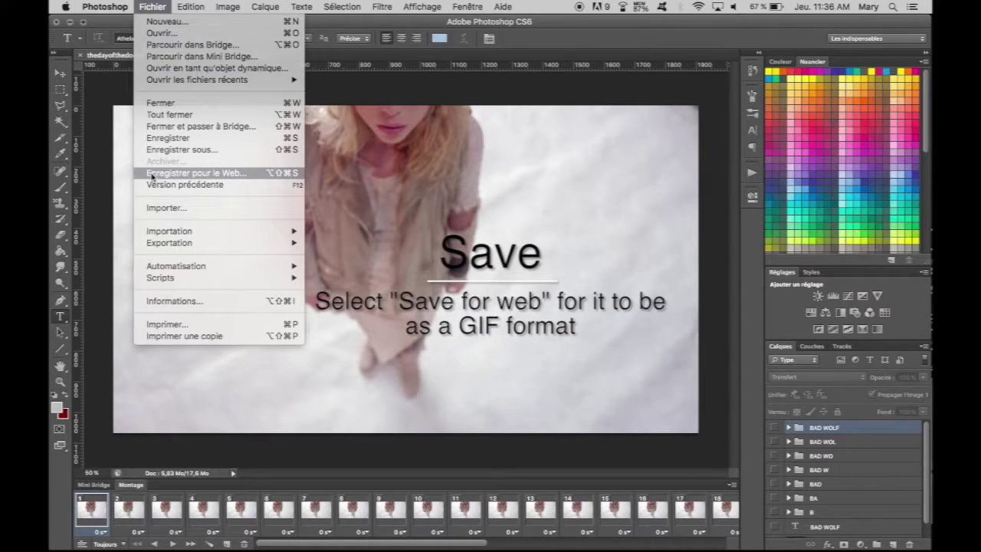
- Open Enregistrer pour le Web with GIF output and Toujours looping
left_click(152, 175)
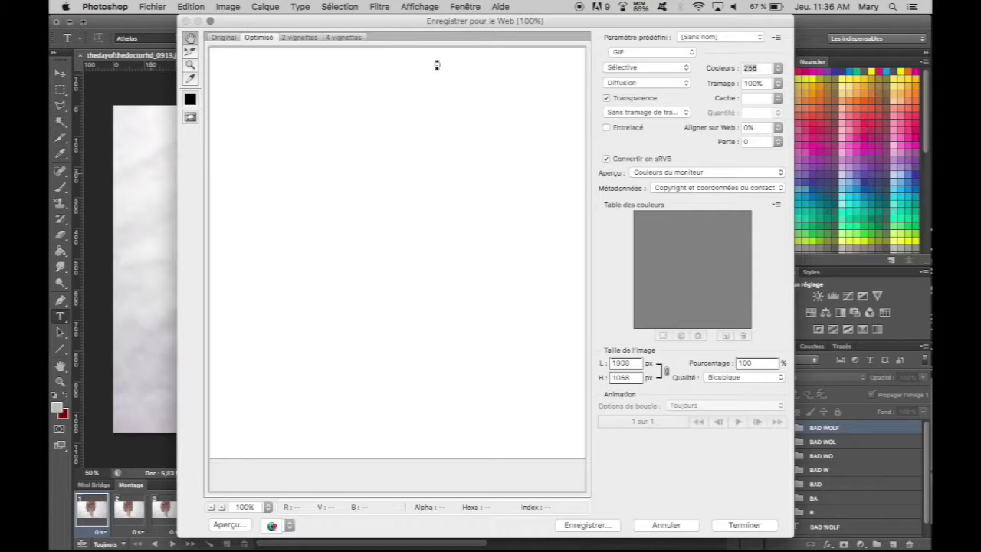